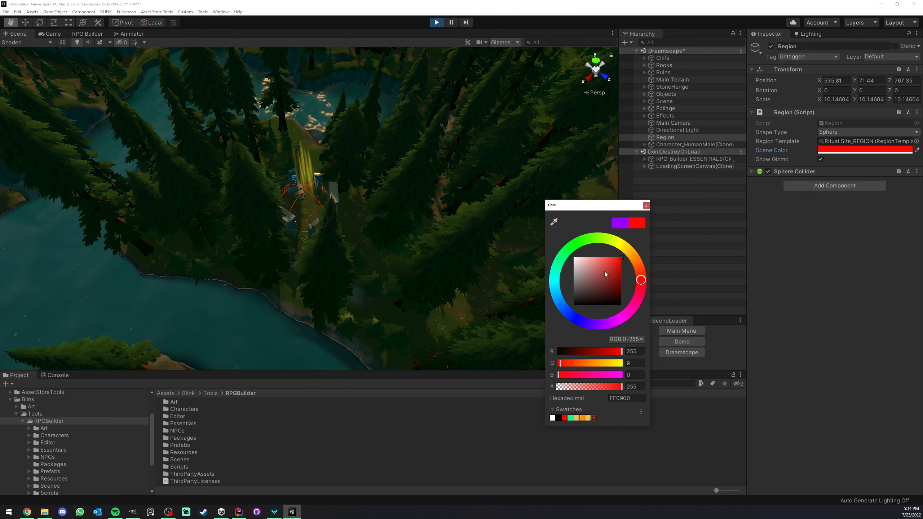
Restore the Region's scene color to its original purple and close the color picker
left_click(620, 223)
left_click(387, 179)
scroll(348, 174, "up", 7)
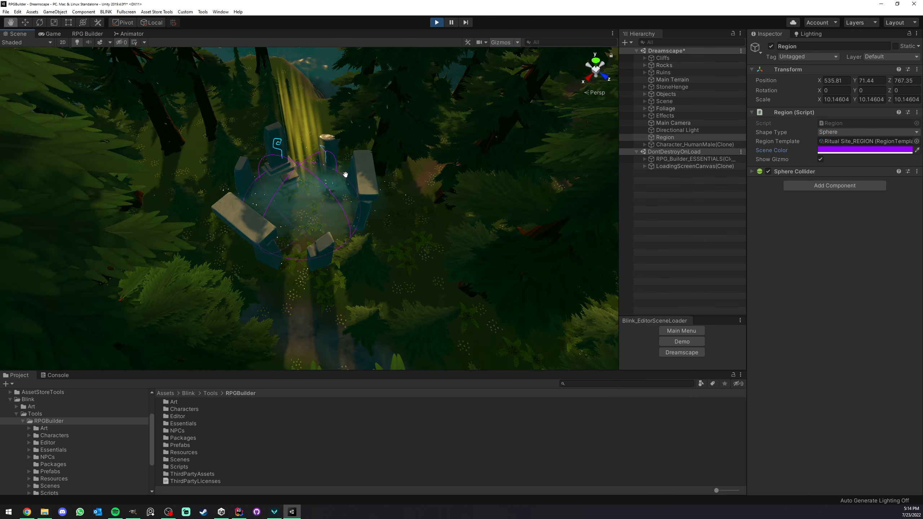
scroll(345, 174, "up", 3)
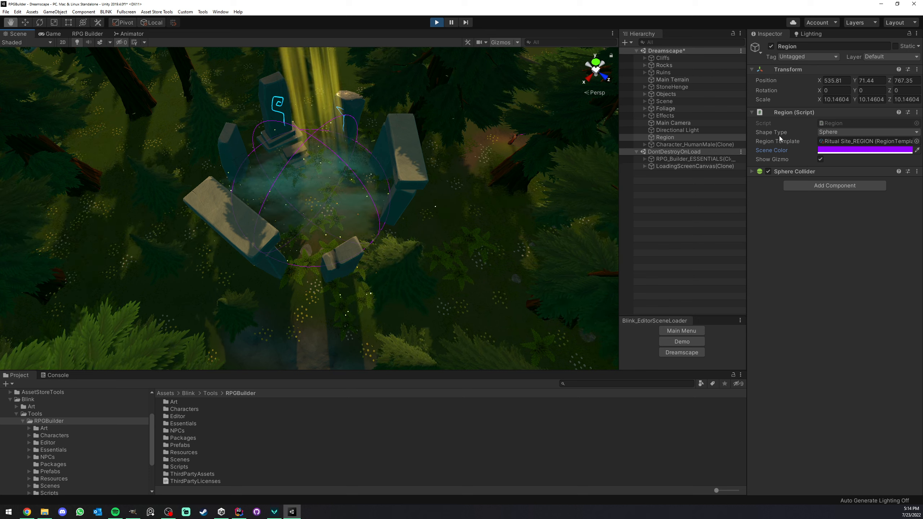
Try the Cube shape type on the Region and switch it back to Sphere
left_click(828, 132)
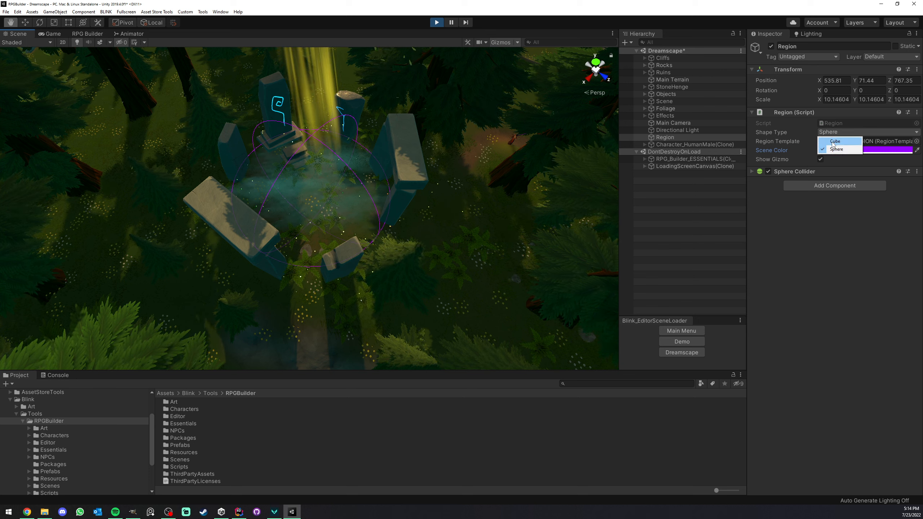
left_click(832, 143)
left_click(838, 132)
left_click(835, 149)
Expand the Region's Sphere Collider settings and examine the collider outline around the stone circle
left_click(802, 172)
scroll(418, 167, "up", 3)
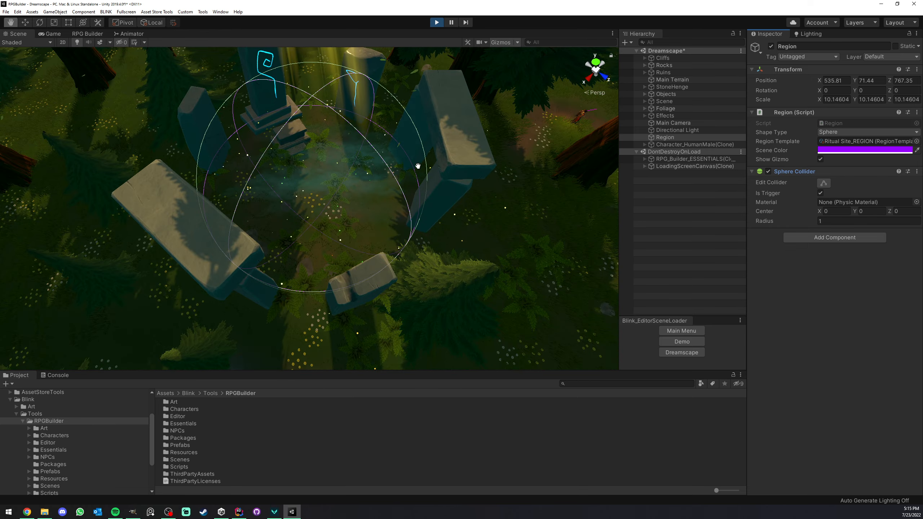
scroll(402, 159, "up", 3)
right_click_drag(402, 159, 326, 166)
scroll(392, 161, "down", 2)
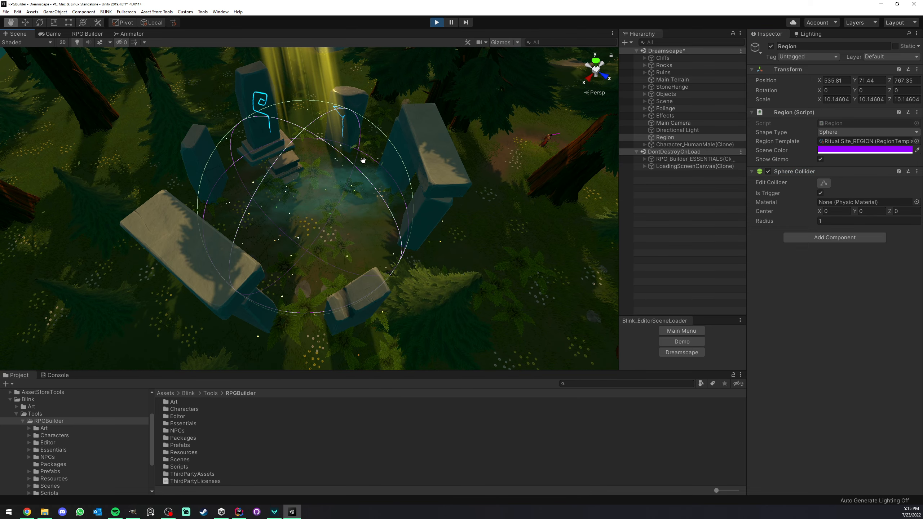
Compare a Cube region shape against the displayed sphere collider, then return the shape type to Sphere
left_click(844, 133)
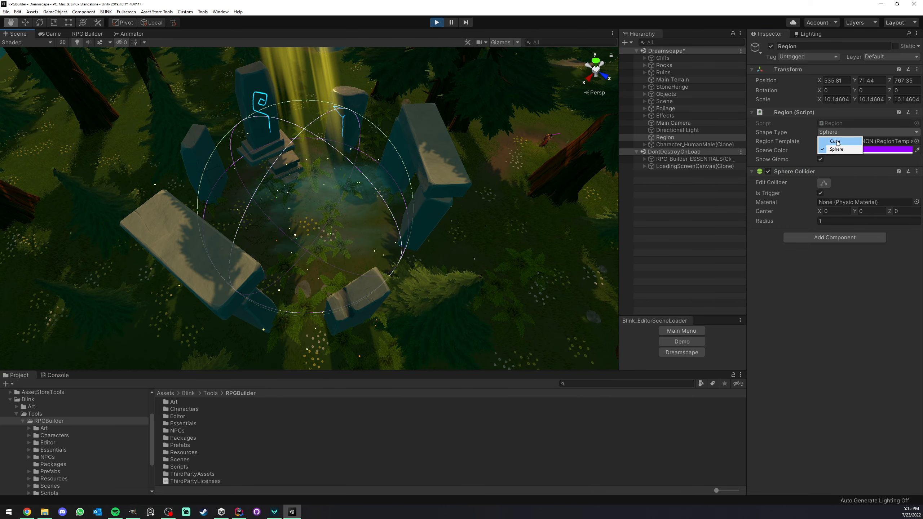
left_click(834, 147)
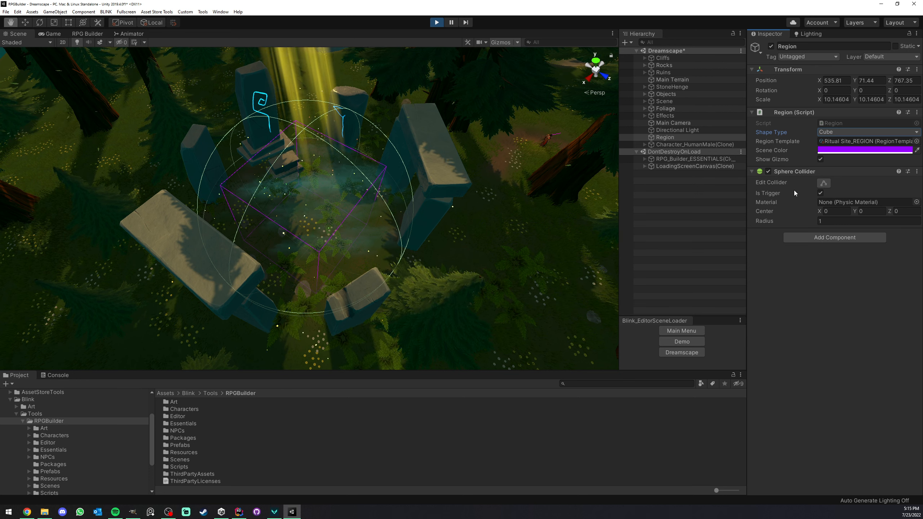
left_click(828, 132)
left_click(835, 150)
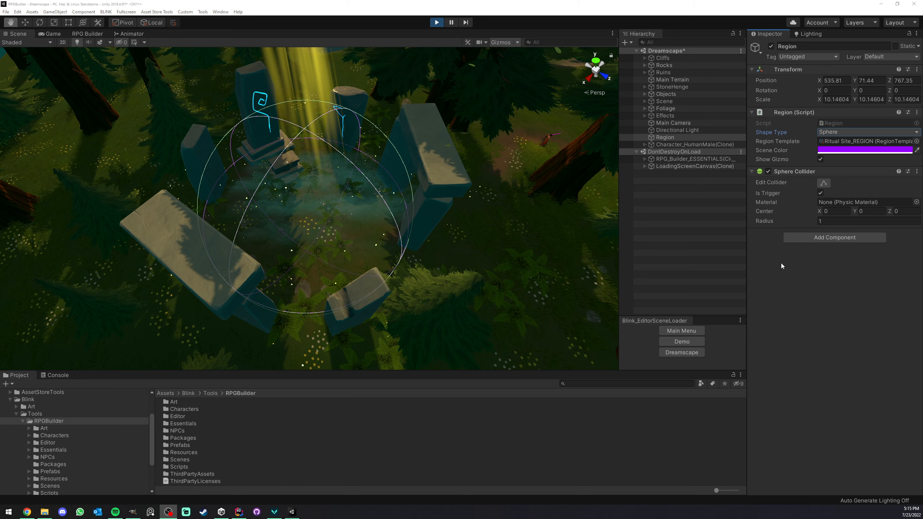
Open the region templates in a maximized RPG Builder editor and review the Ritual Site template's settings
left_click(89, 34)
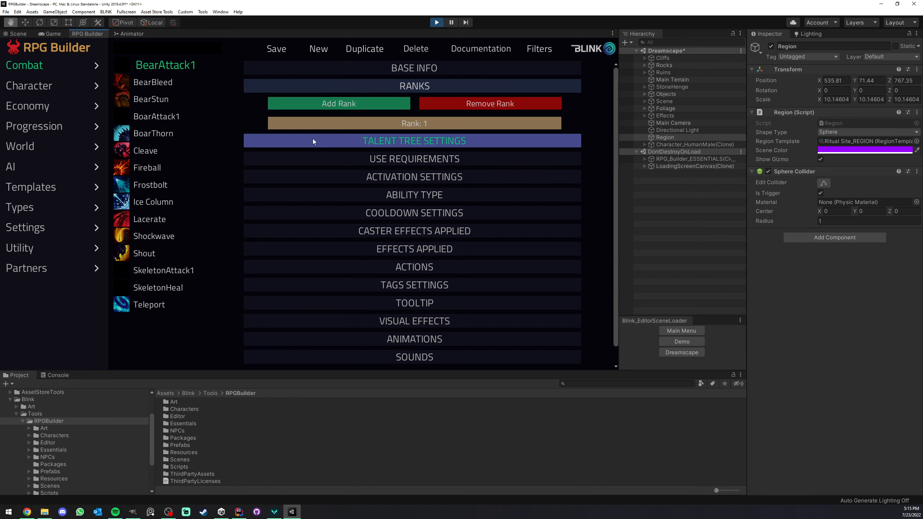
left_click(40, 187)
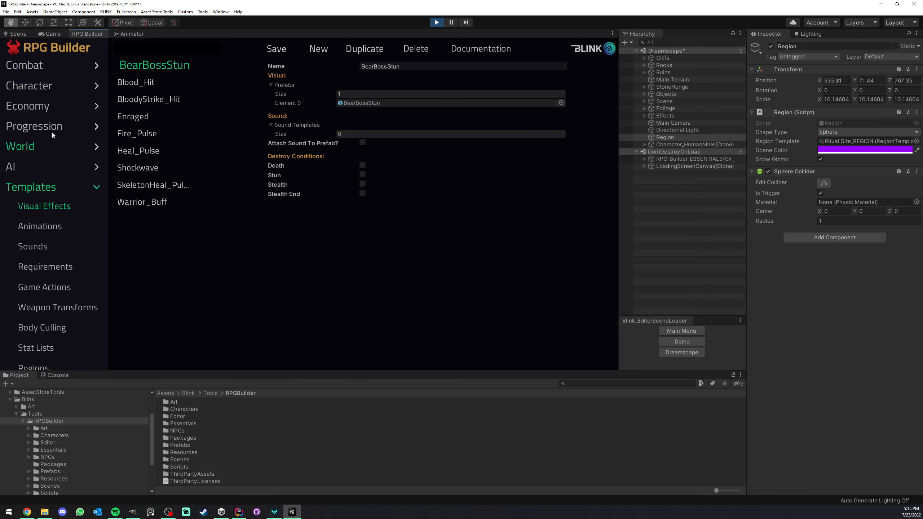
double_click(91, 34)
left_click(34, 376)
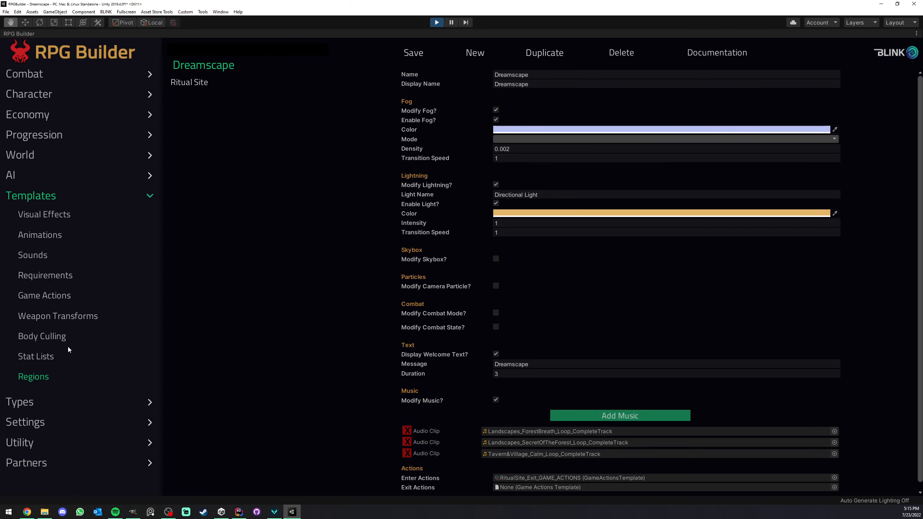
left_click(200, 83)
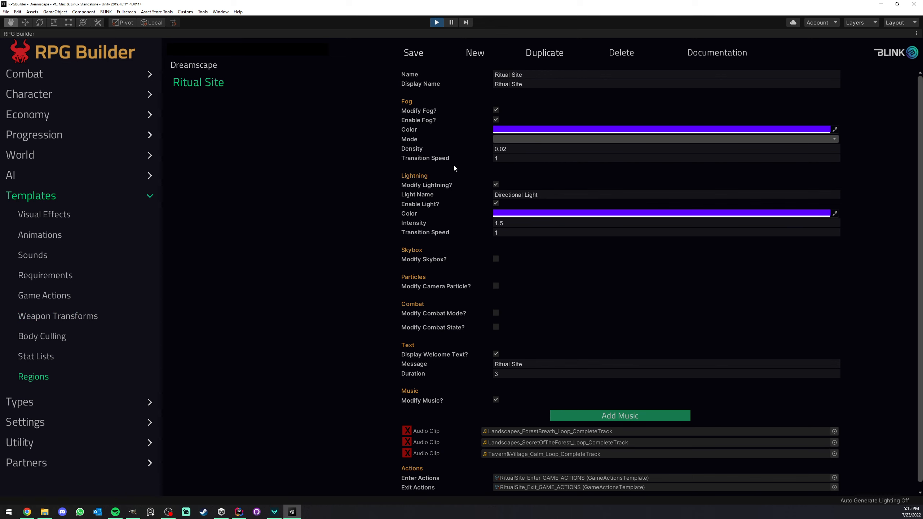
scroll(452, 163, "down", 1)
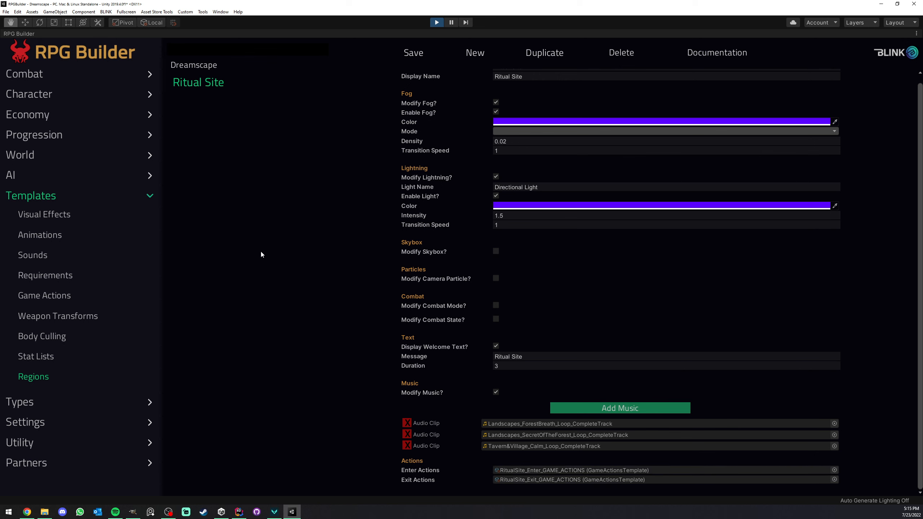
Return to the Scene view at normal size and collapse the Region's Sphere Collider settings
double_click(22, 33)
left_click(18, 33)
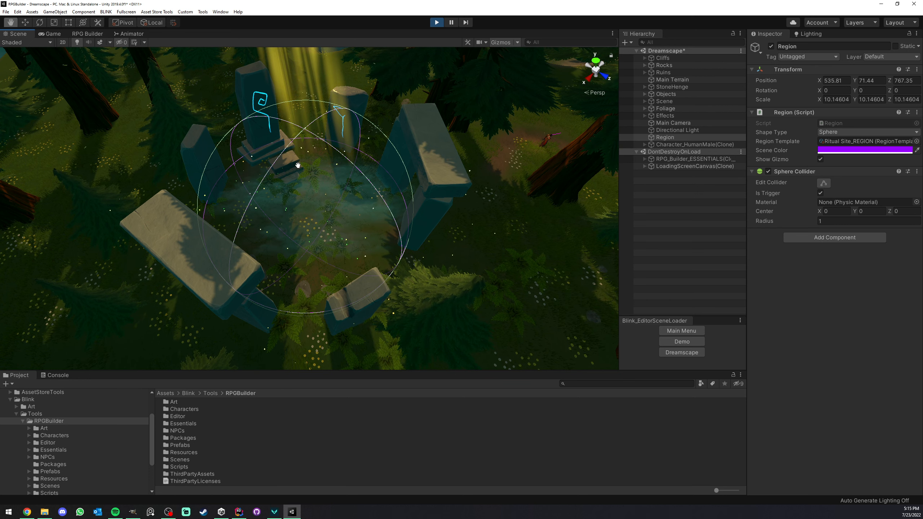
left_click(664, 137)
scroll(387, 171, "down", 4)
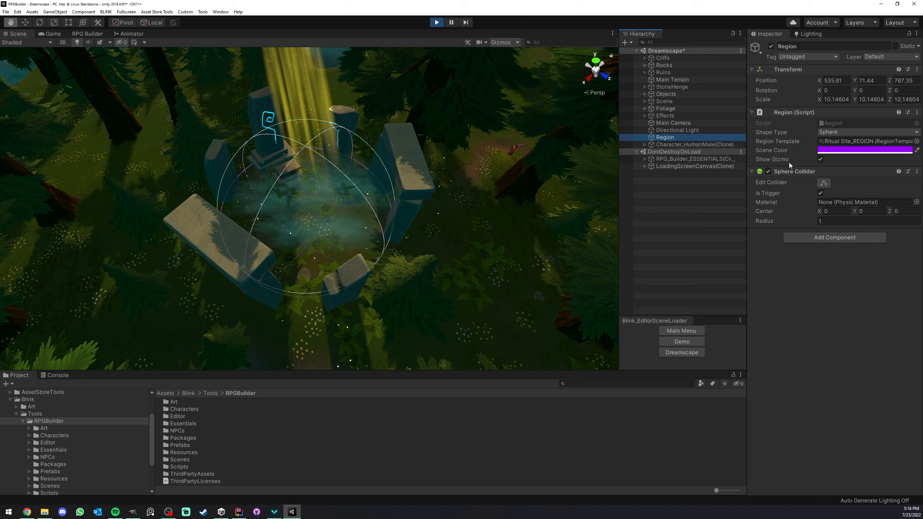
left_click(786, 172)
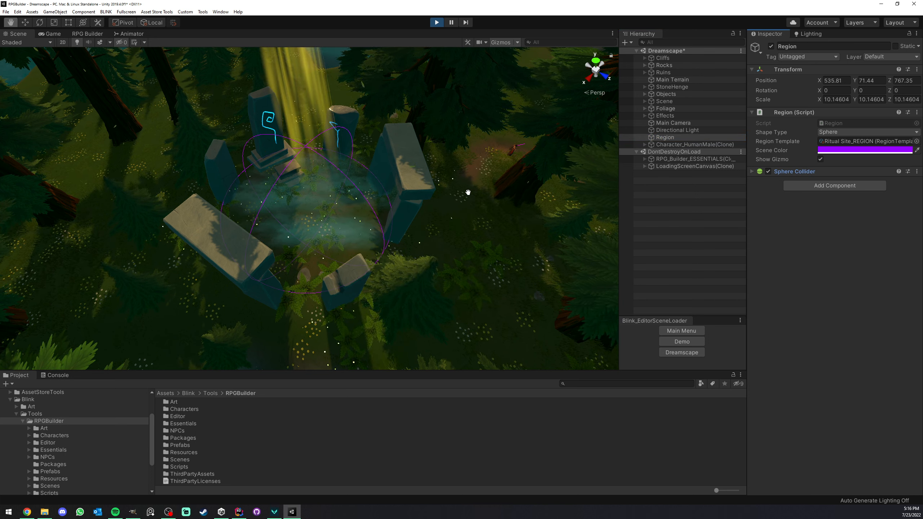
Duplicate the Region and move the copy outside the stone circle, to about X 525.19, Z 787.76
left_click(665, 137)
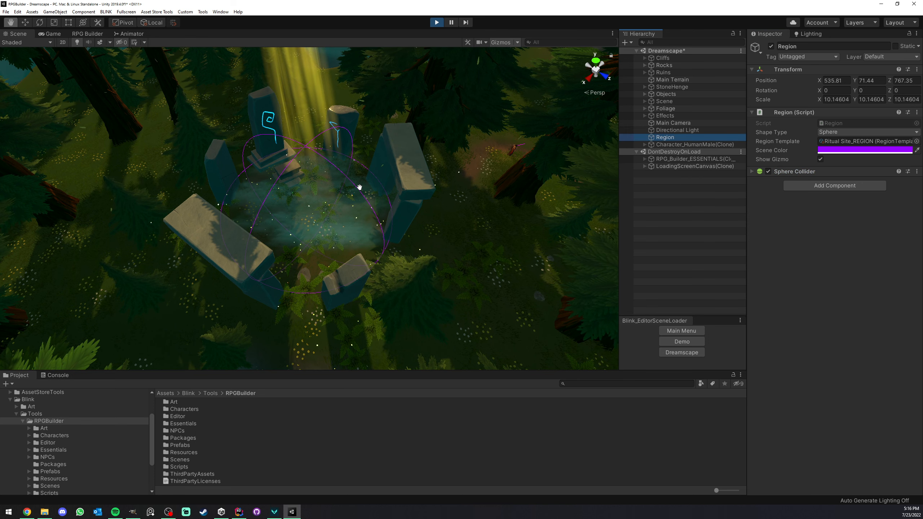
key("ctrl+d")
left_click(25, 23)
middle_click_drag(316, 216, 252, 199)
left_click_drag(250, 204, 452, 226)
Playtest in a maximized Game view by walking the character through the stone circle and its surroundings, then restore the view size
left_click(50, 33)
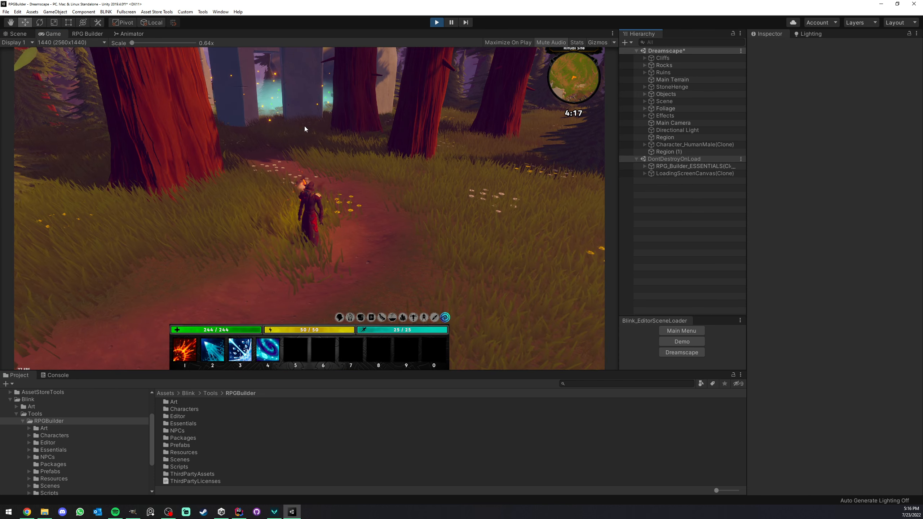
right_click(54, 33)
left_click(72, 59)
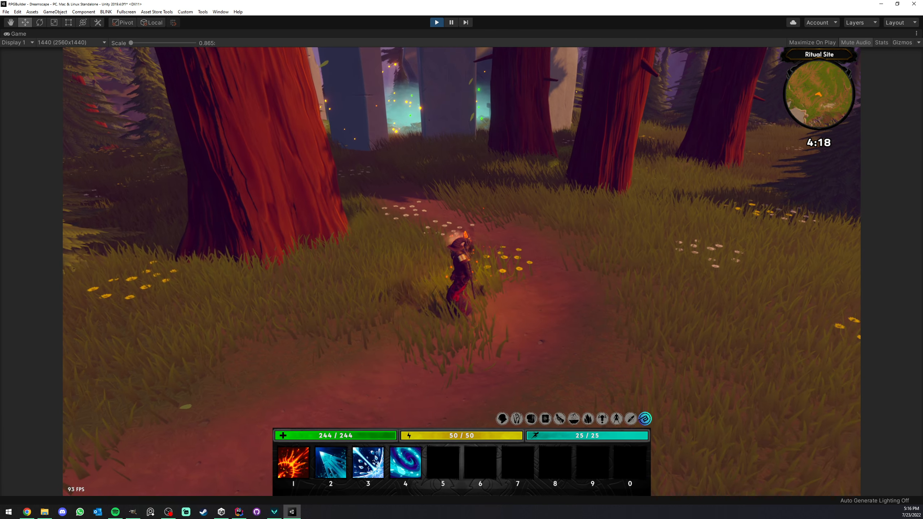
key("w")
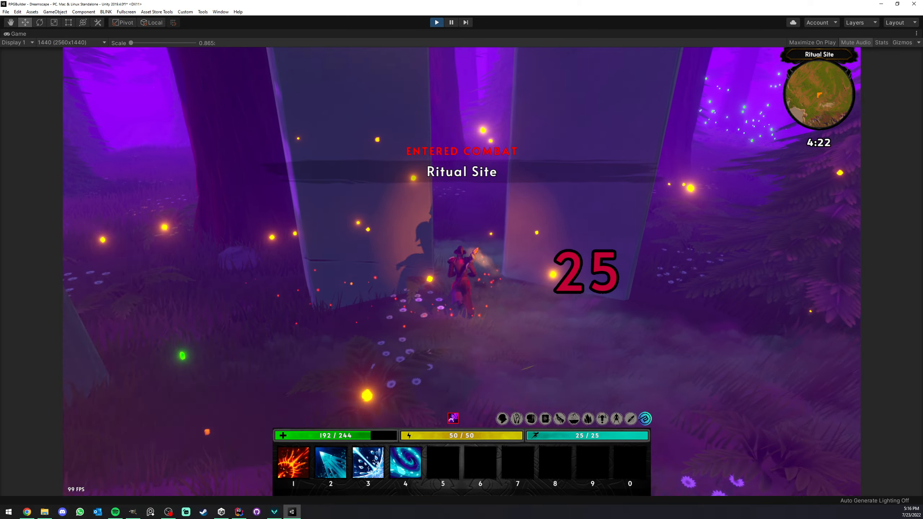
key("w")
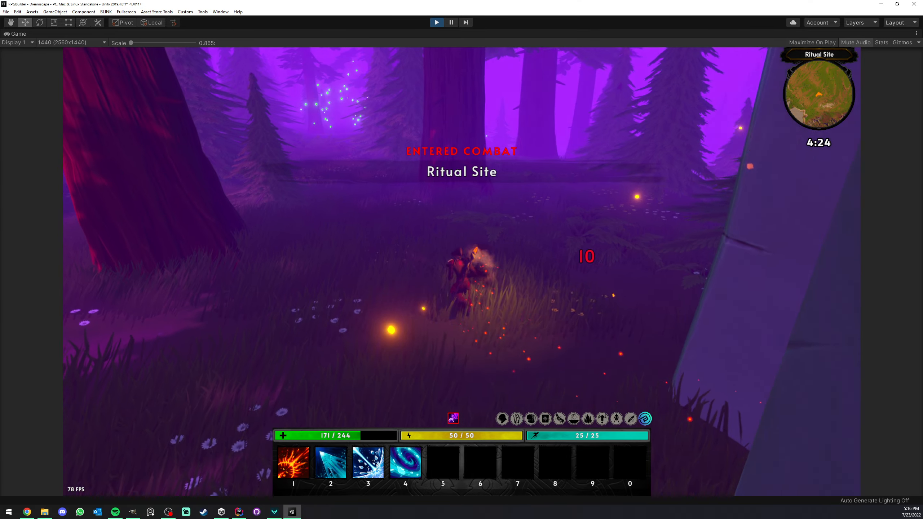
key("w")
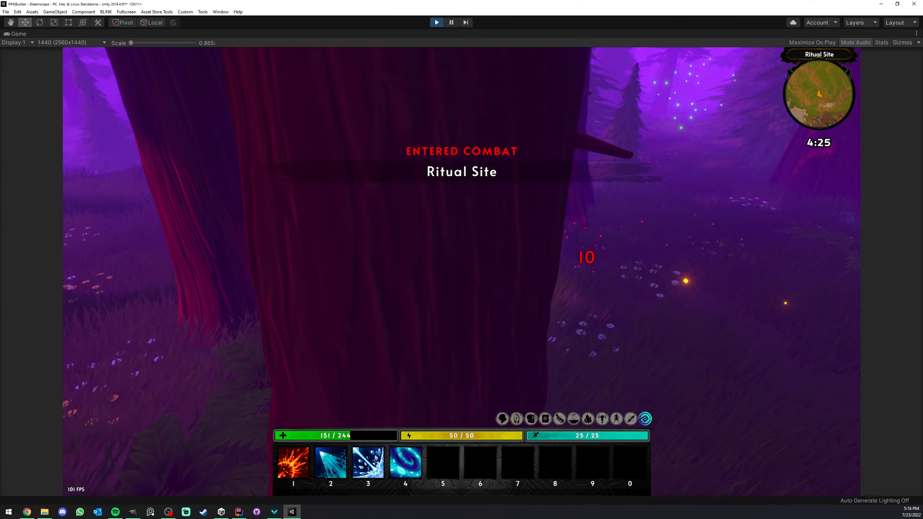
key("w")
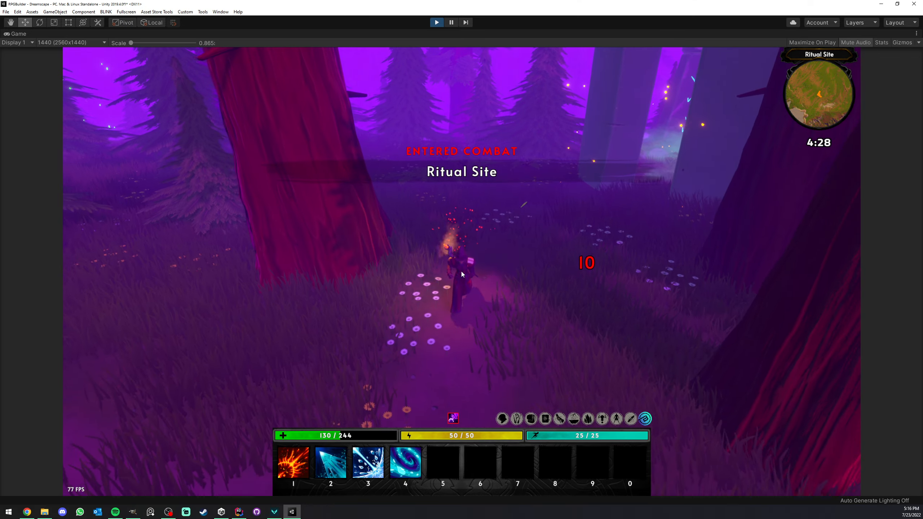
right_click(26, 33)
left_click(48, 55)
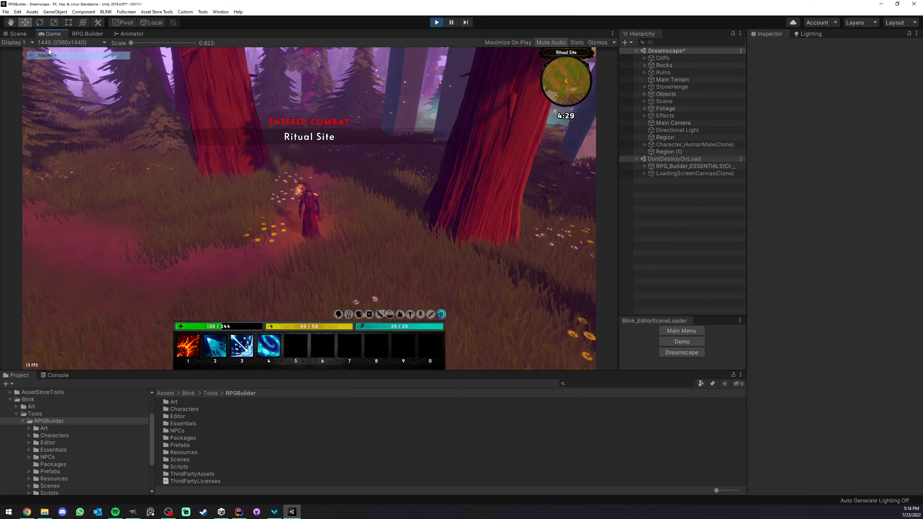
Scale the duplicated region to about 22.58 and center it on the stone circle at about X 535.68, Z 767.09
left_click(17, 34)
scroll(364, 160, "up", 3)
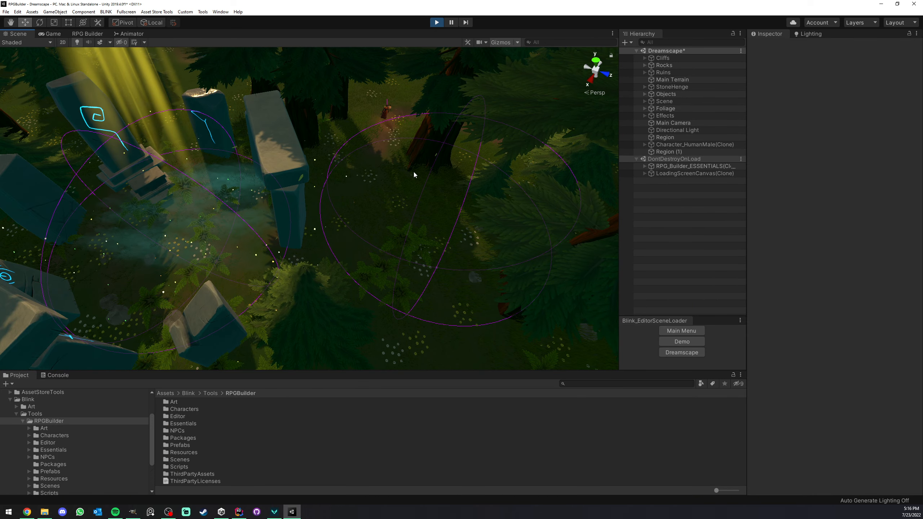
left_click(660, 152)
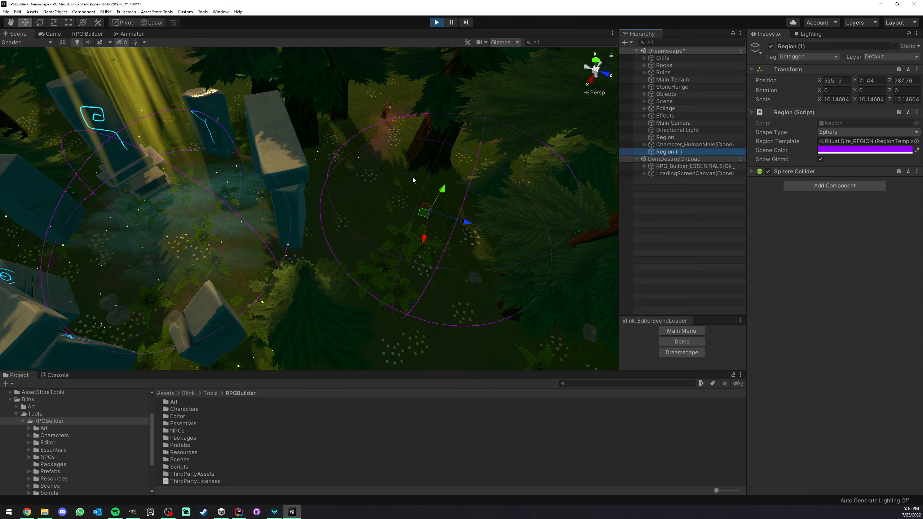
right_click_drag(145, 237, 383, 222)
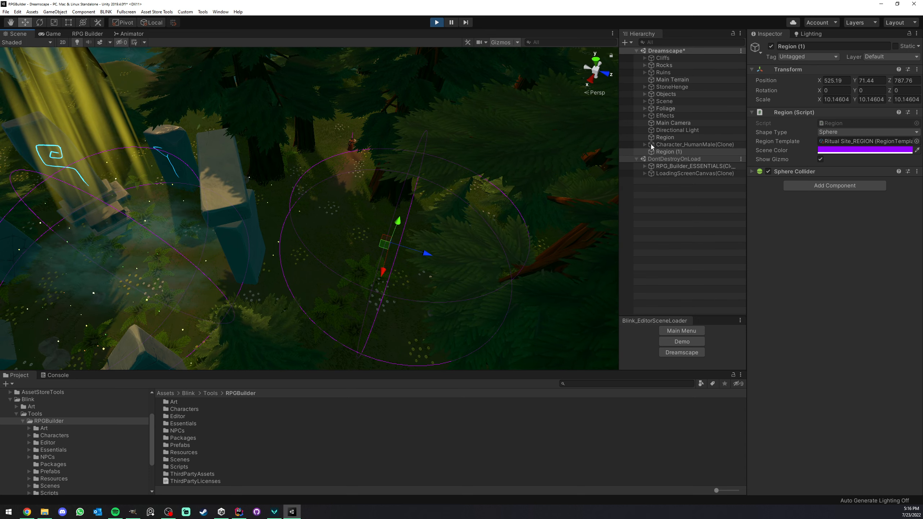
scroll(389, 165, "down", 2)
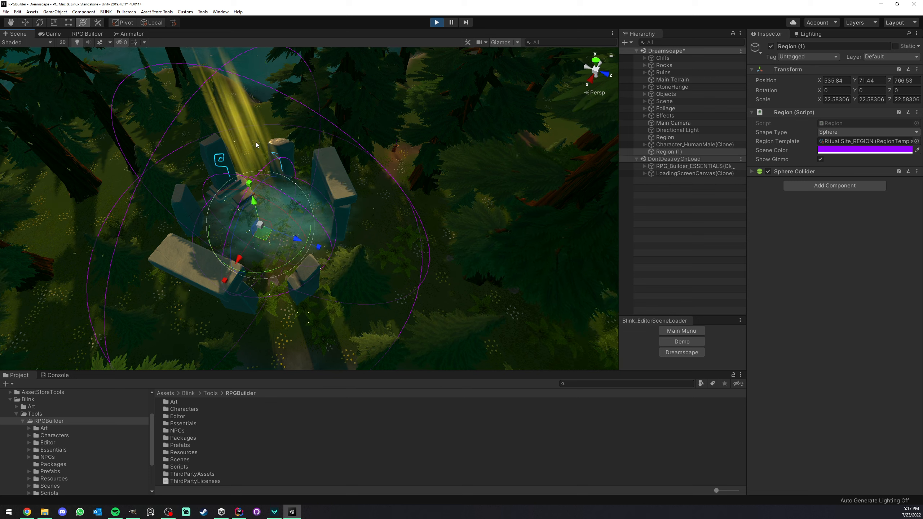
left_click_drag(263, 234, 268, 234)
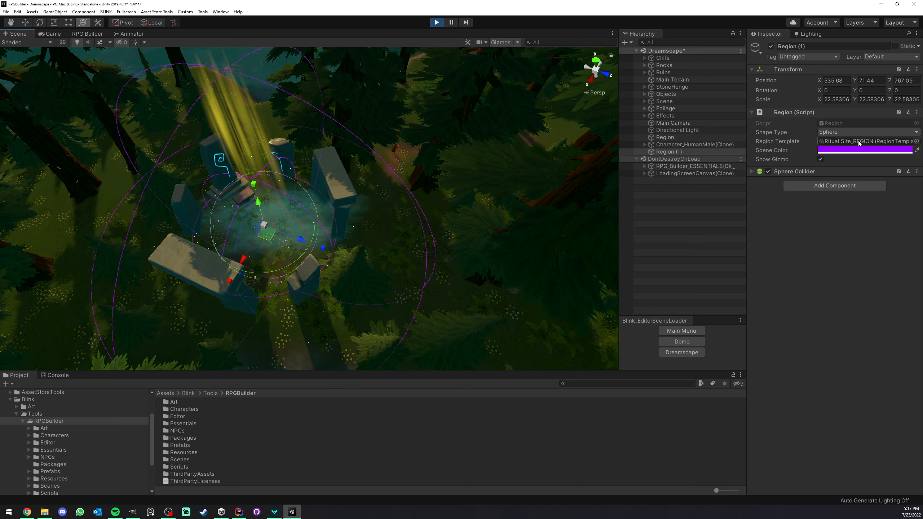
Set the smaller inner Region's scene color to white (FFFFFF) and its region template to Dreamscape_REGION
left_click(679, 137)
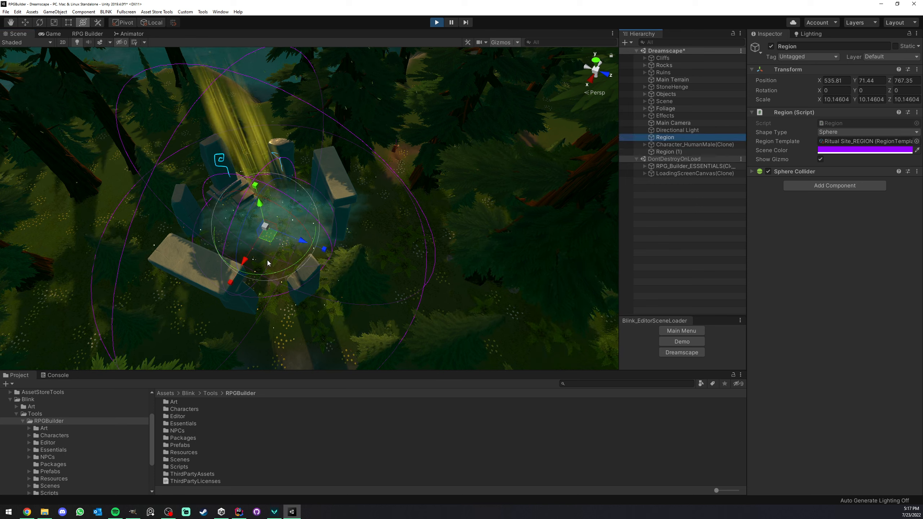
left_click(823, 151)
left_click_drag(603, 270, 544, 242)
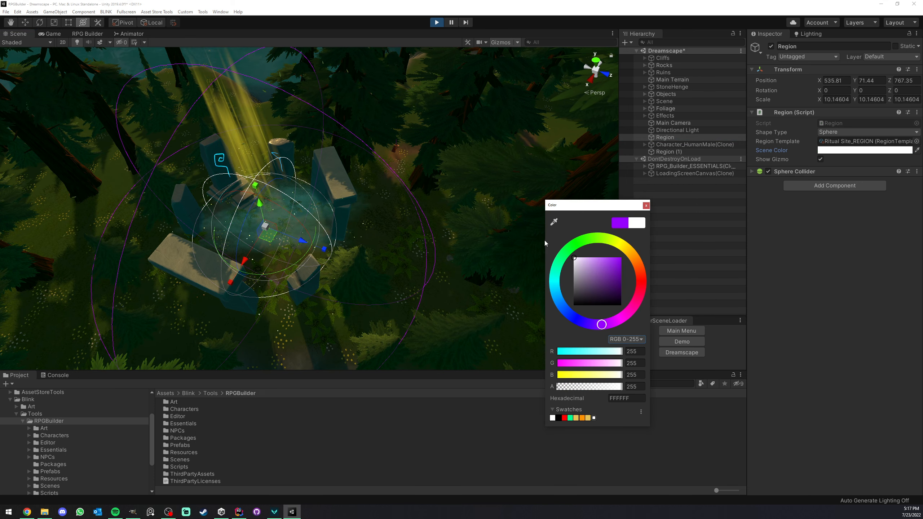
left_click(473, 218)
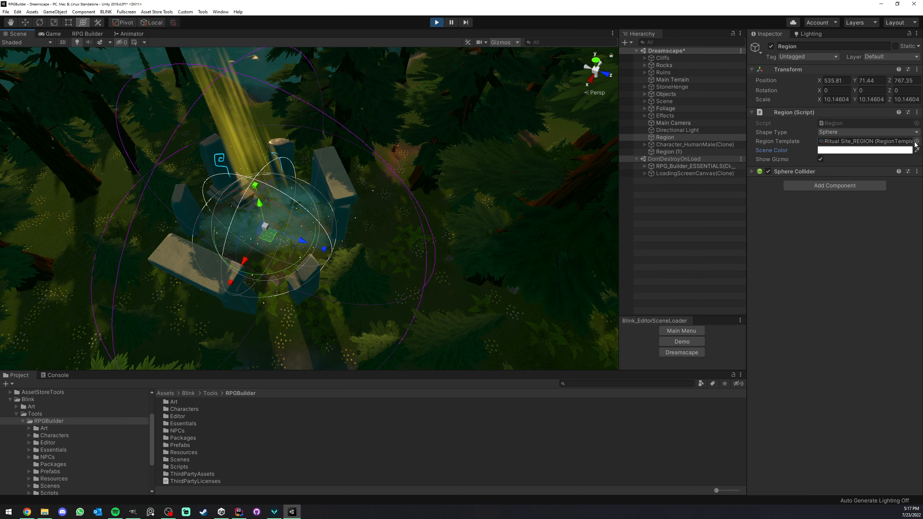
left_click(916, 141)
double_click(406, 154)
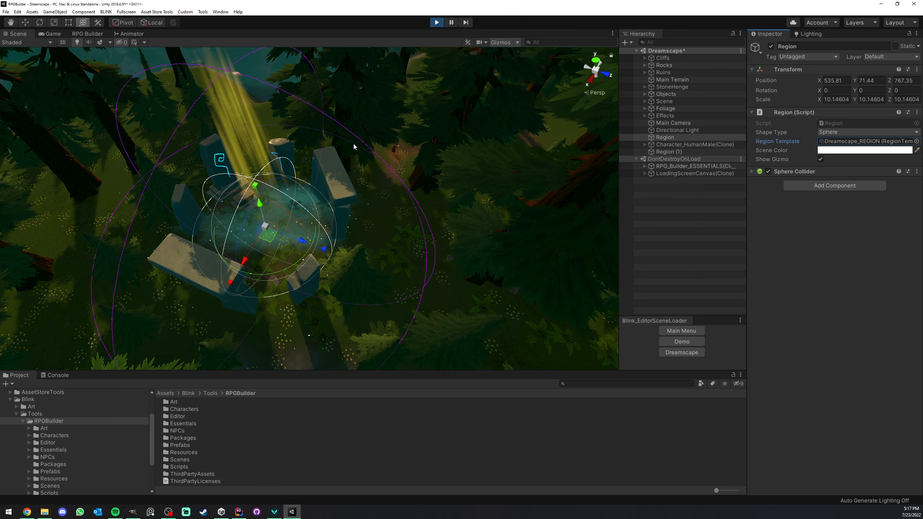
Playtest the nested regions in the Game view by walking the character into the stone circle
left_click(51, 33)
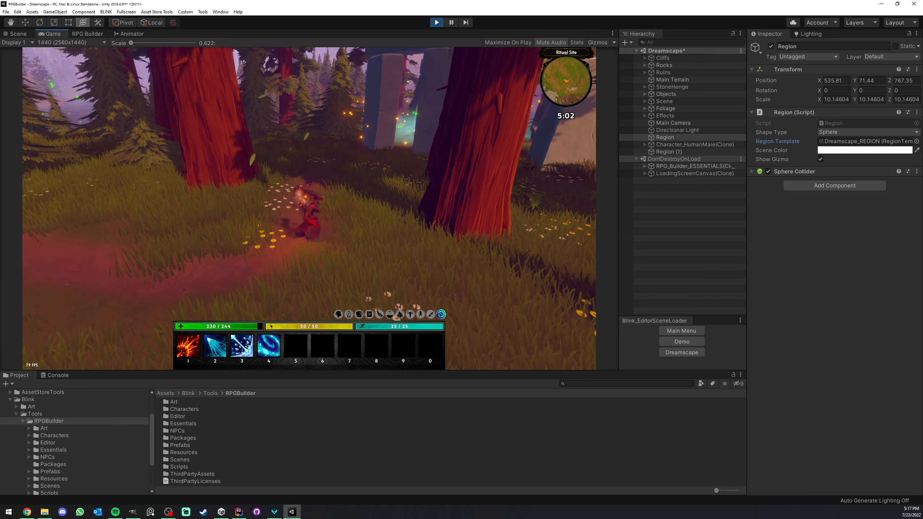
key("w")
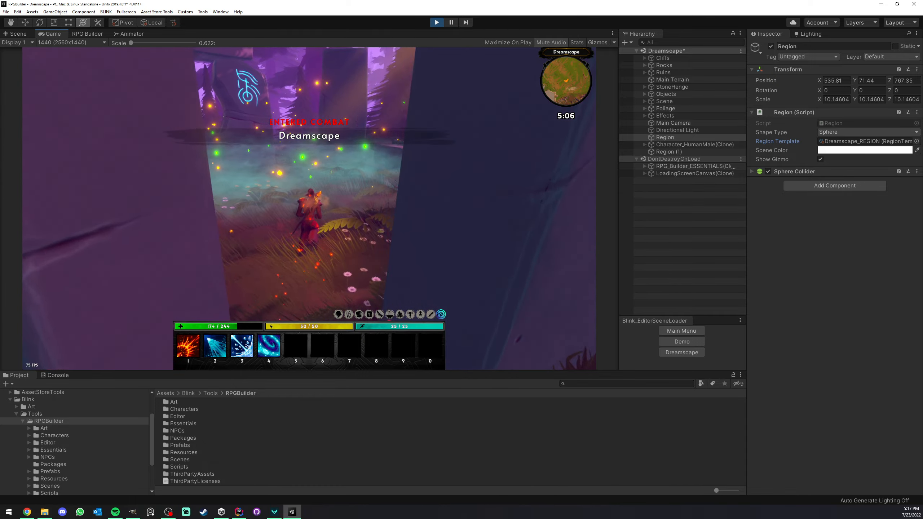
Continue the playtest by walking the character between the standing stones and out into the surrounding forest
key("w")
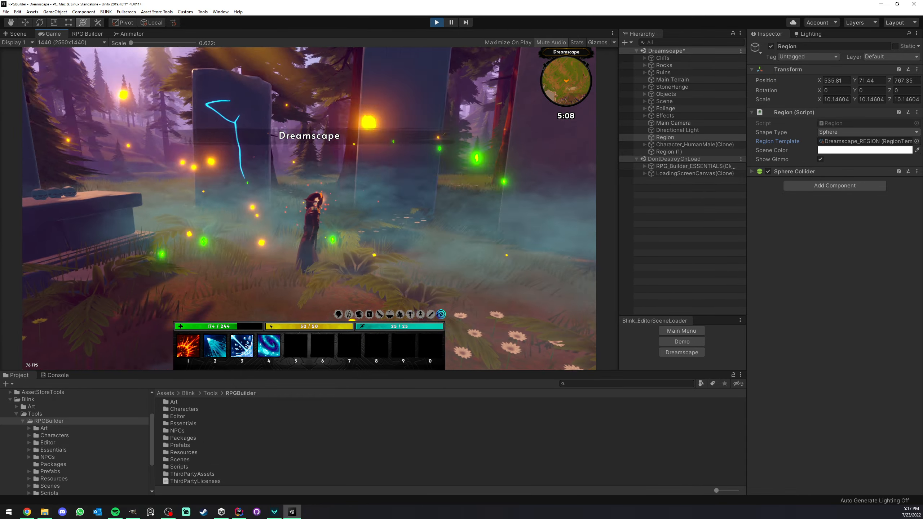
key("w")
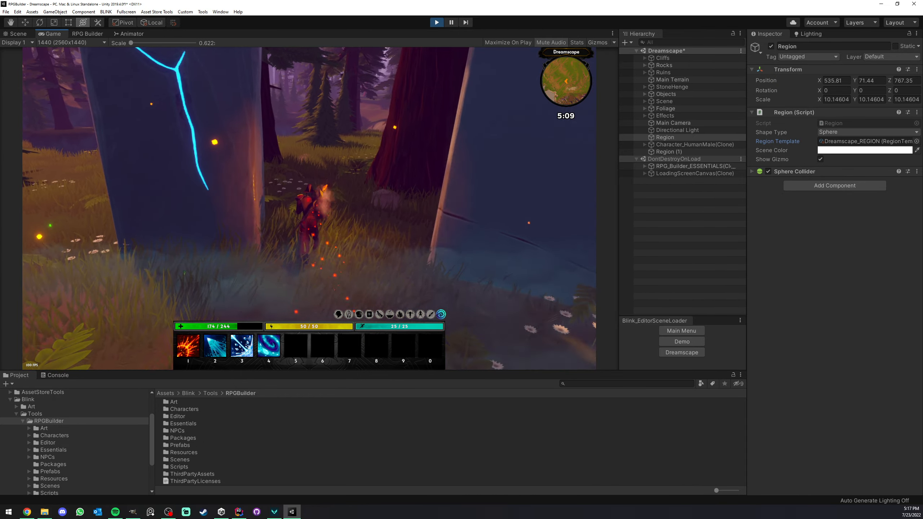
key("w")
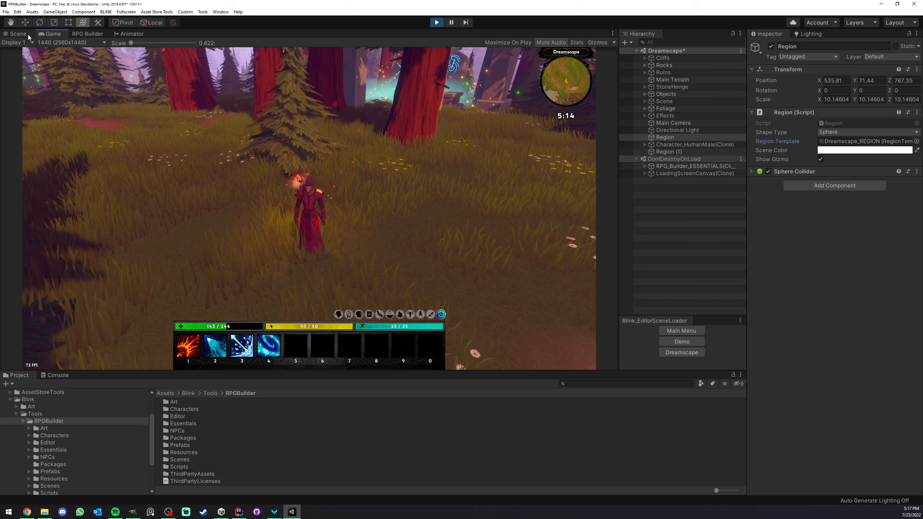
Scale the inner Region in the Scene view up to about 11.81 on all axes
left_click(28, 34)
middle_click_drag(314, 159, 344, 160)
left_click_drag(343, 160, 369, 212, "alt")
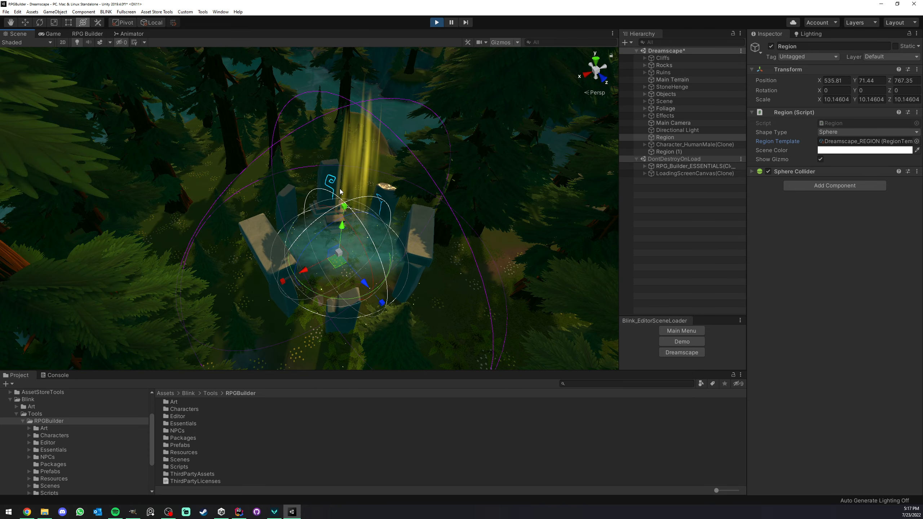
key("s")
right_click_drag(369, 213, 367, 207)
key("w")
mouse_move(342, 226)
left_mouse_down()
mouse_move(381, 229)
mouse_move(317, 229)
mouse_move(345, 227)
left_mouse_up()
right_click_drag(350, 227, 374, 209)
scroll(374, 208, "down", 3)
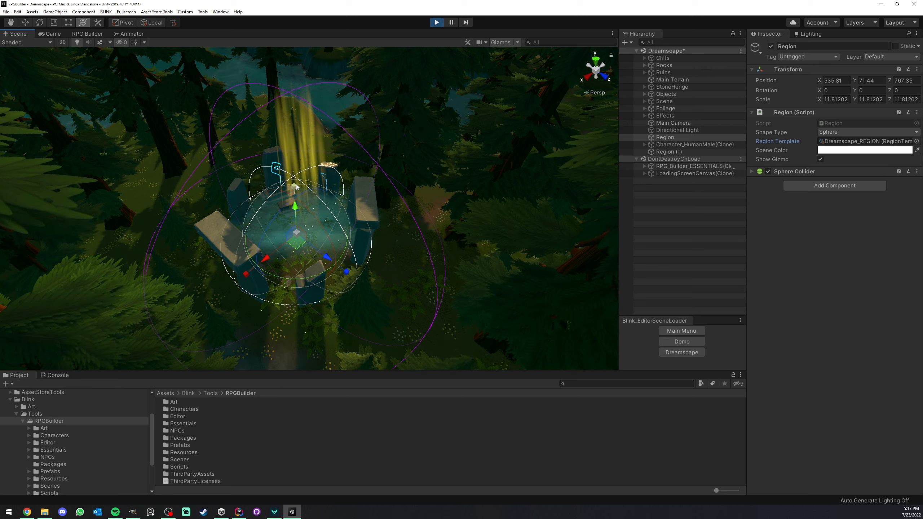
Deselect the region and widen the Scene view by narrowing the Inspector and Hierarchy
left_click(678, 220)
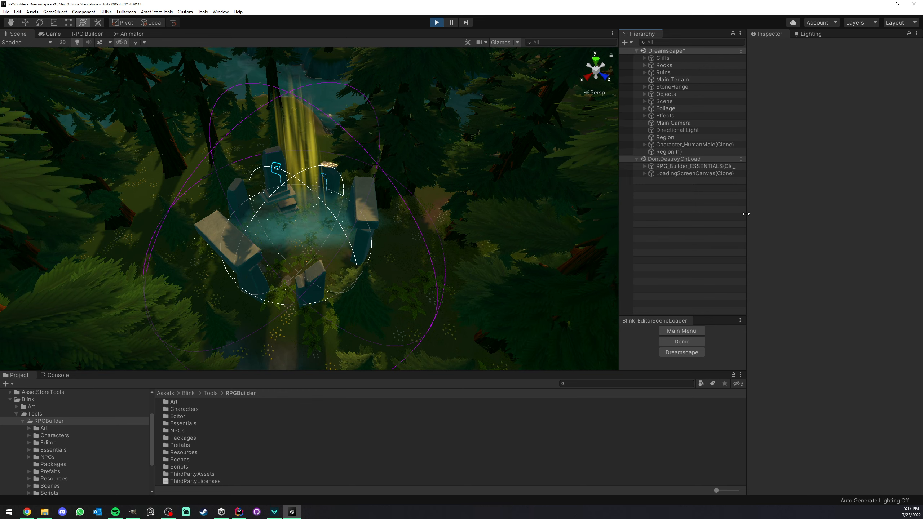
left_click_drag(746, 218, 795, 218)
left_click_drag(660, 215, 683, 215)
mouse_move(338, 160)
right_mouse_down()
mouse_move(331, 177)
mouse_move(325, 169)
right_mouse_up()
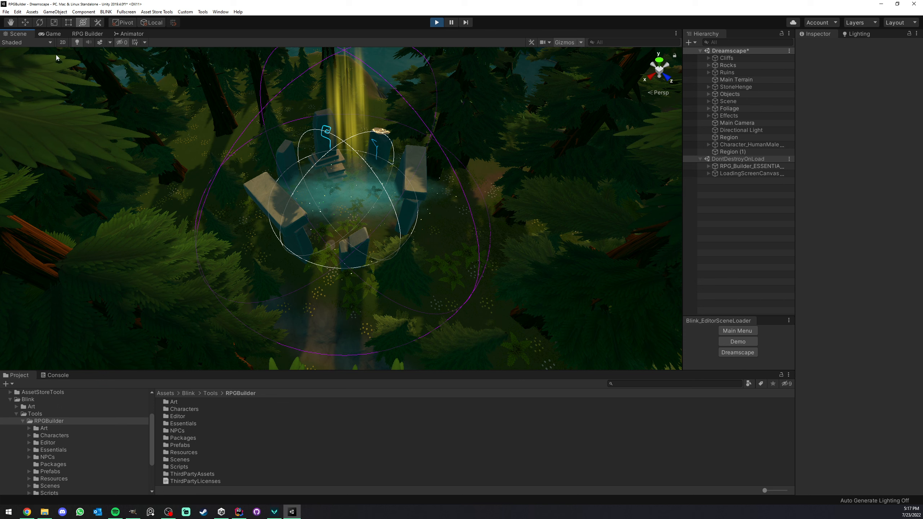
Maximize the RPG Builder editor and open the Ritual Site region template
left_click(82, 34)
right_click(84, 35)
left_click(103, 39)
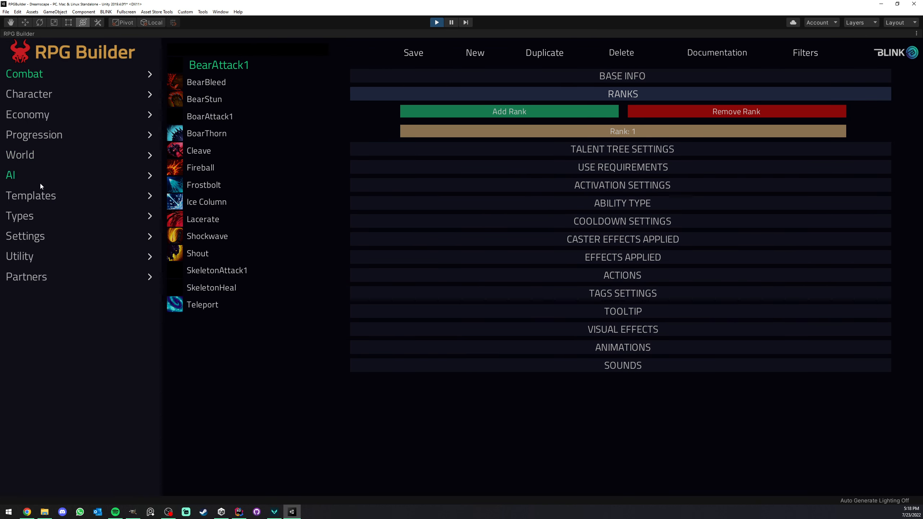
left_click(33, 196)
left_click(40, 210)
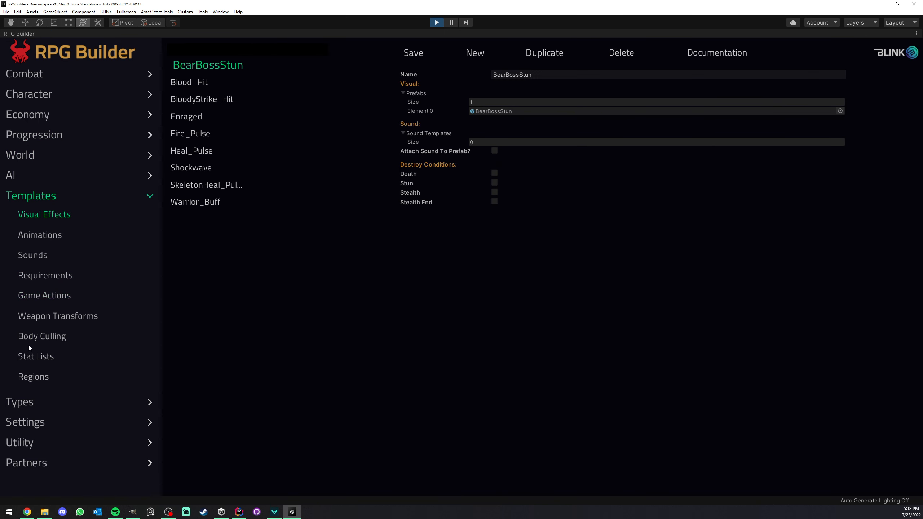
left_click(35, 376)
left_click(227, 83)
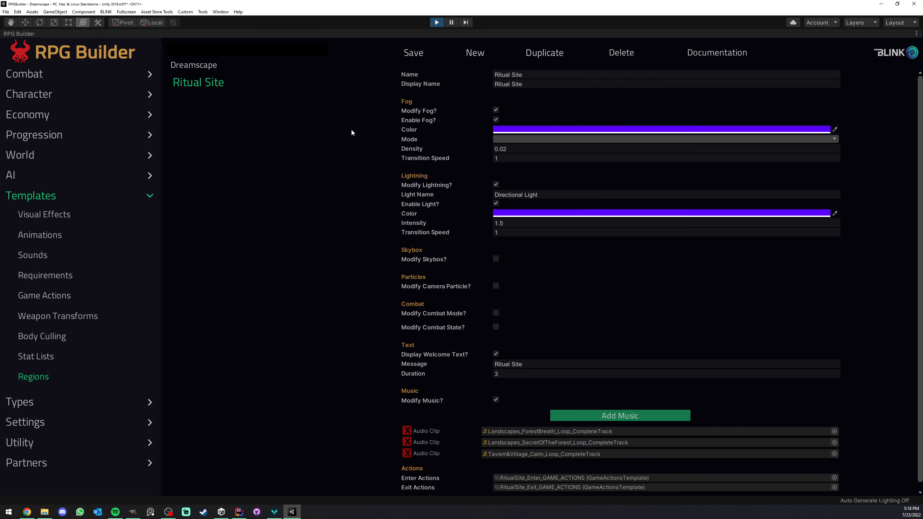
Examine the Ritual Site template's display name, fog, lightning and welcome text settings
left_click(529, 84)
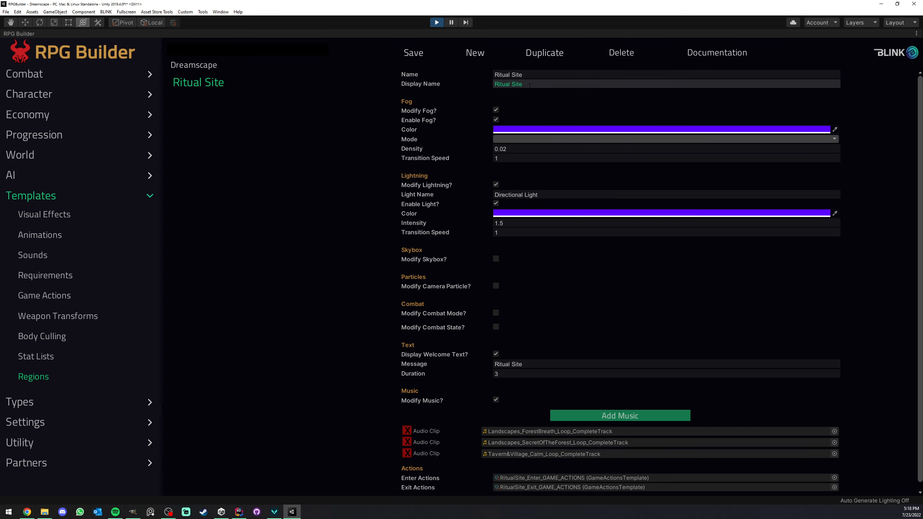
scroll(458, 144, "down", 1)
scroll(434, 156, "up", 1)
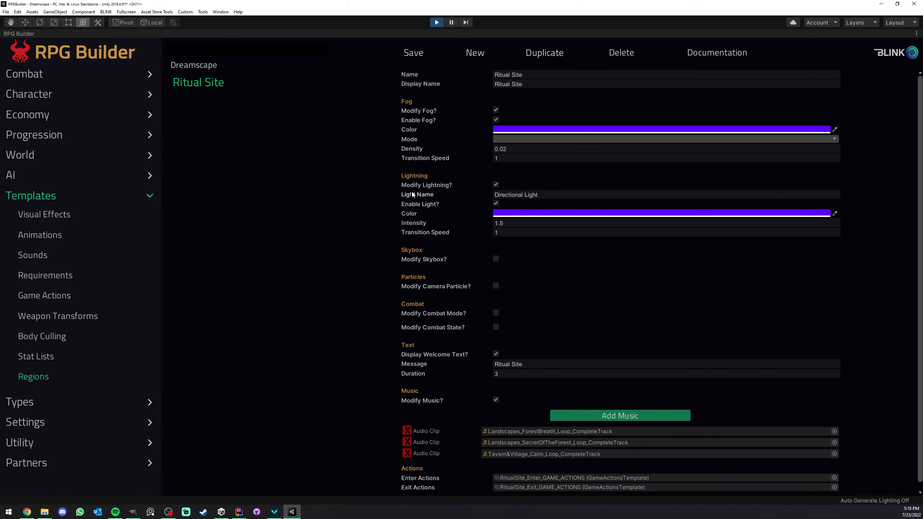
left_click(535, 362)
left_click_drag(535, 362, 492, 340)
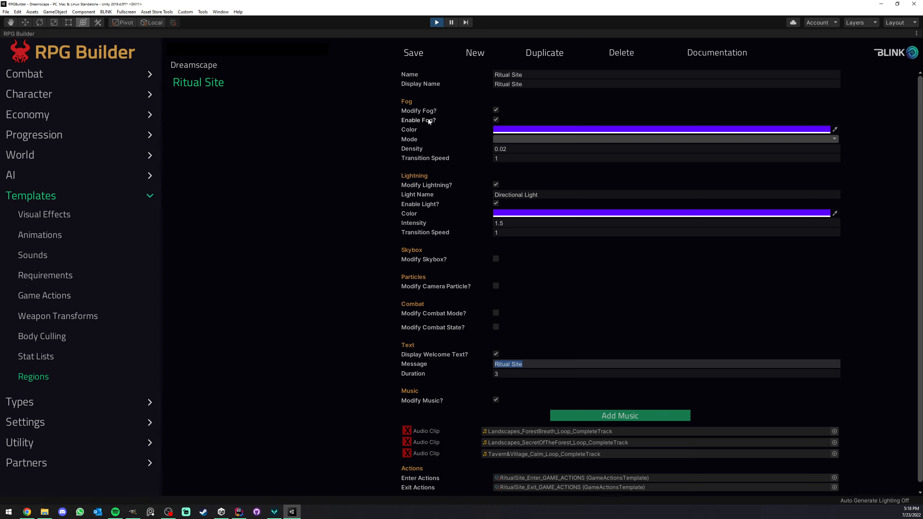
left_click(520, 365)
key("ctrl+a")
Turn off the welcome text, lightning modification and fog modification in the Ritual Site template
left_click(496, 354)
left_click(496, 184)
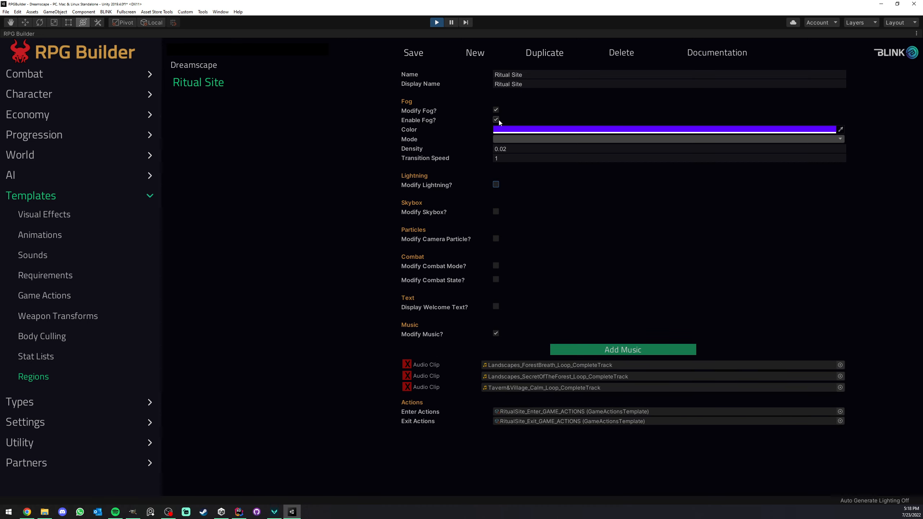
left_click(496, 110)
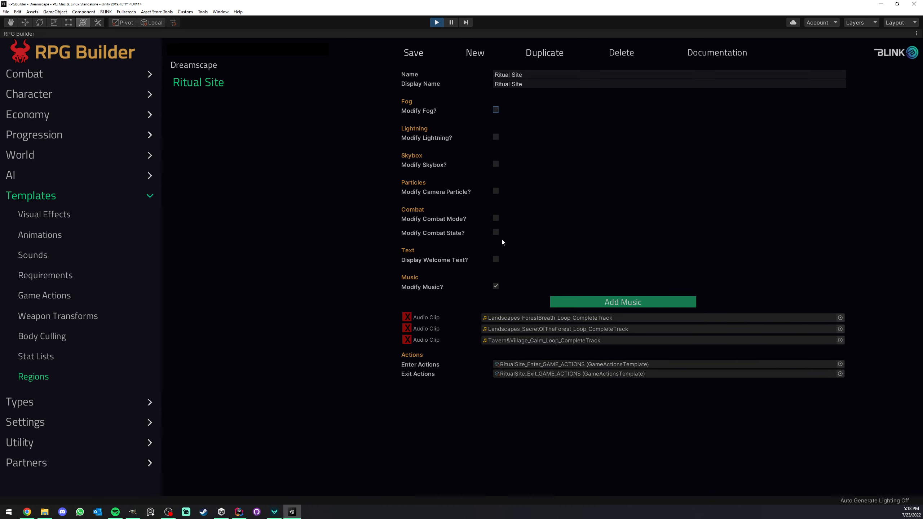
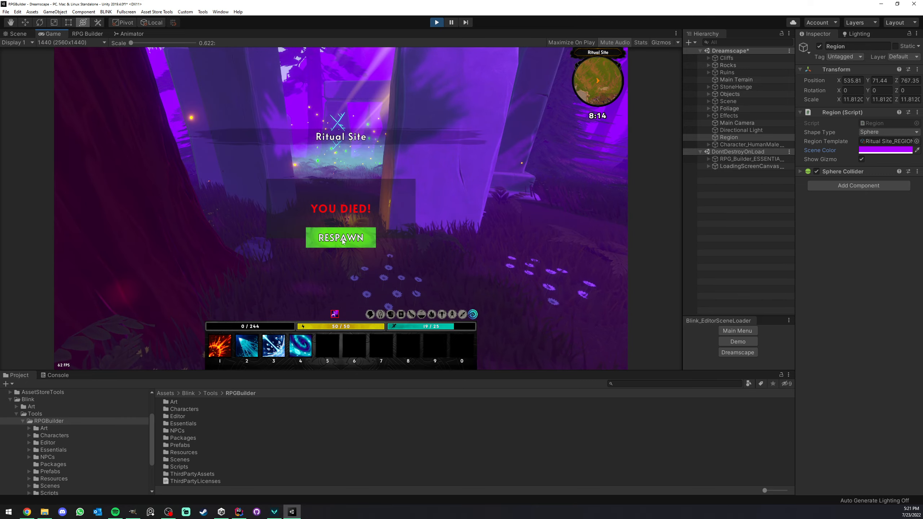
Respawn the dead character and survey the Dreamscape terrain around the Ritual Site region from far out in the Scene view
left_click(342, 239)
left_click(17, 34)
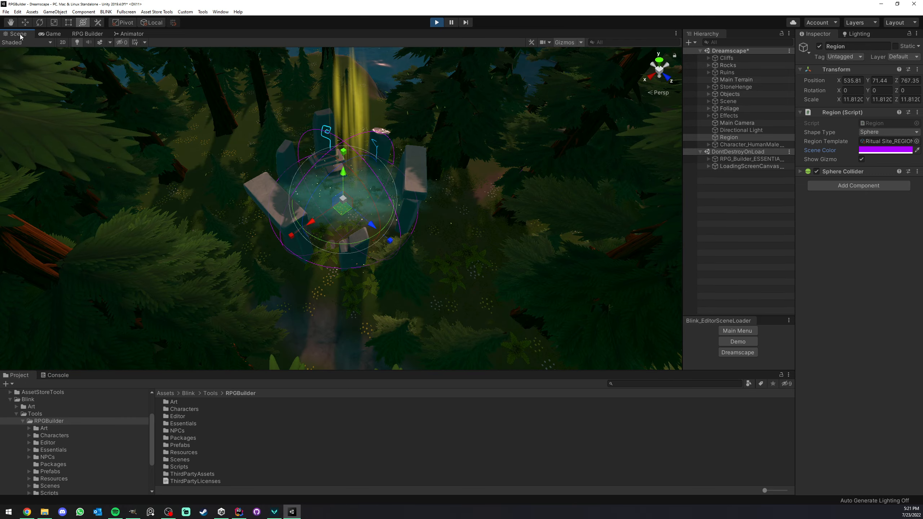
key("f")
left_click(730, 196)
right_click_drag(300, 151, 377, 164)
scroll(378, 164, "down", 5)
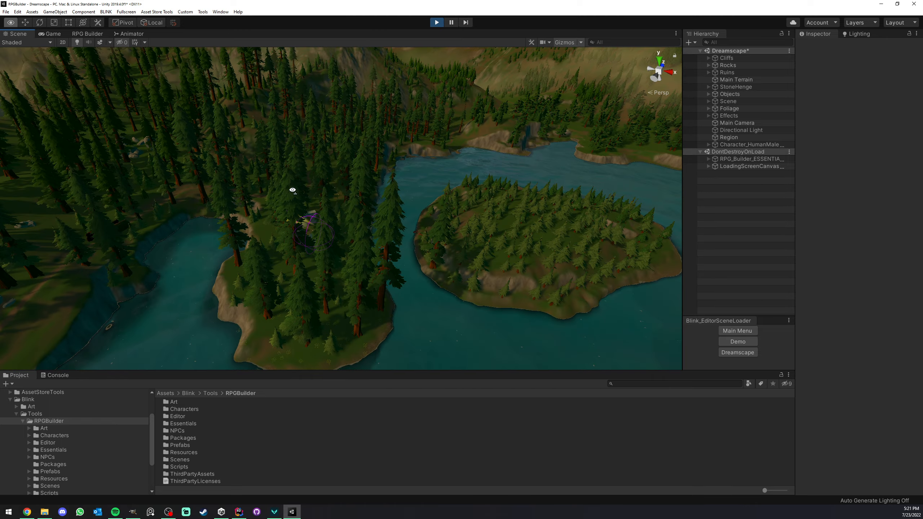
right_click_drag(292, 189, 341, 188)
scroll(343, 188, "down", 12)
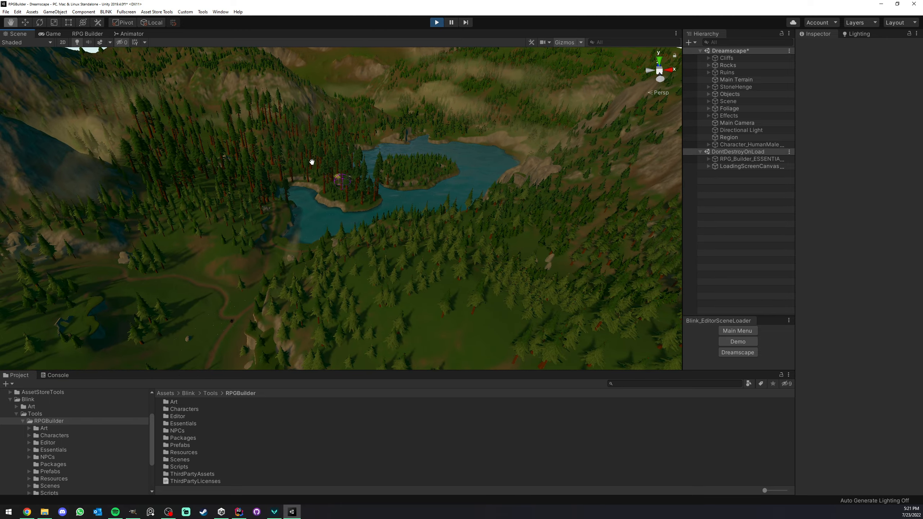
right_click_drag(311, 161, 354, 167)
scroll(345, 170, "down", 4)
scroll(313, 254, "down", 3)
right_click_drag(300, 233, 319, 224)
scroll(320, 224, "down", 3)
scroll(424, 241, "up", 3)
middle_click_drag(404, 193, 373, 317)
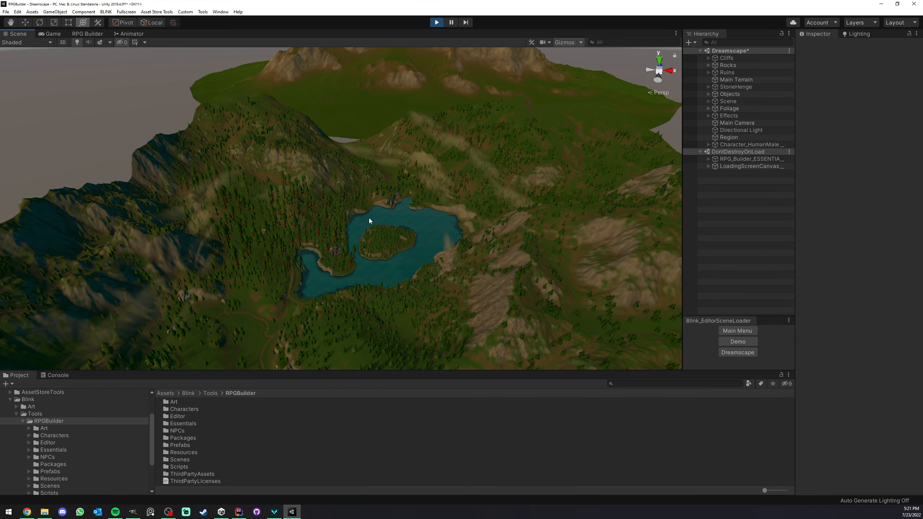
Examine the lake, the island and the region sphere around the stone circle up close in the Scene view
scroll(369, 221, "up", 8)
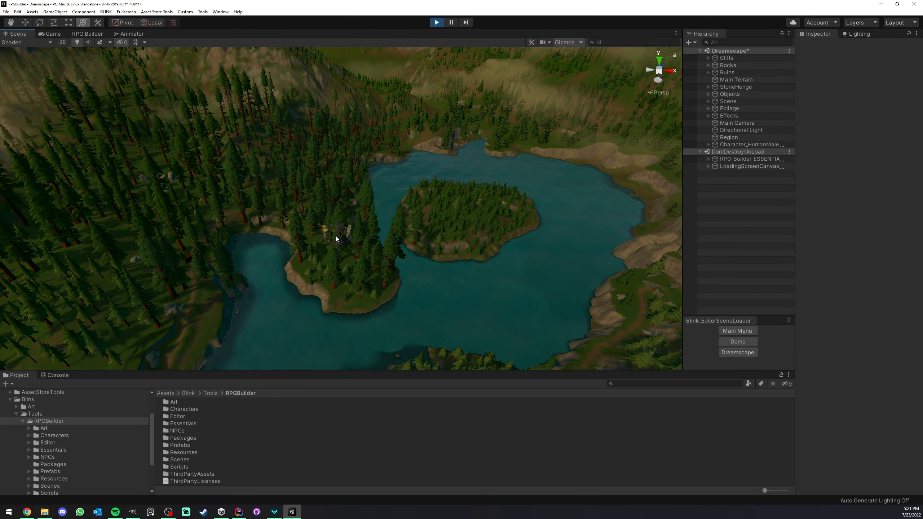
scroll(333, 238, "up", 6)
middle_click_drag(483, 204, 415, 224)
right_click_drag(415, 225, 376, 179)
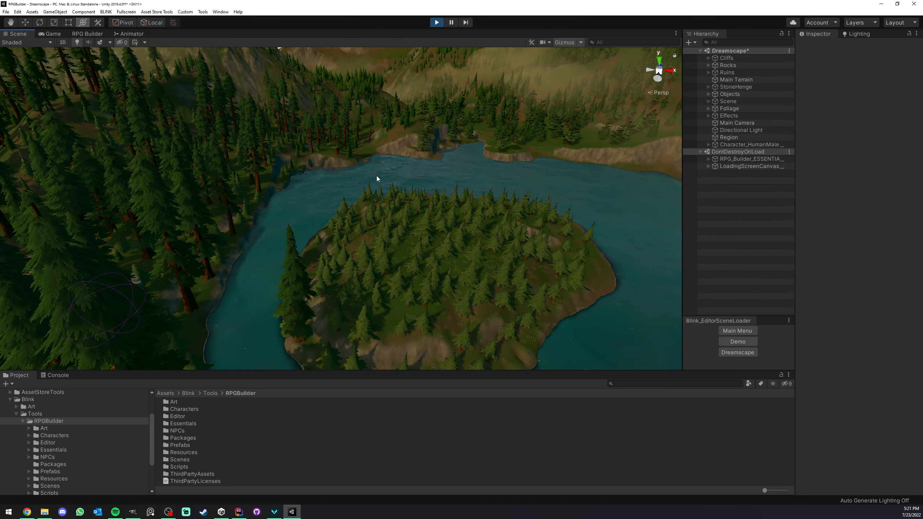
middle_click_drag(283, 279, 461, 227)
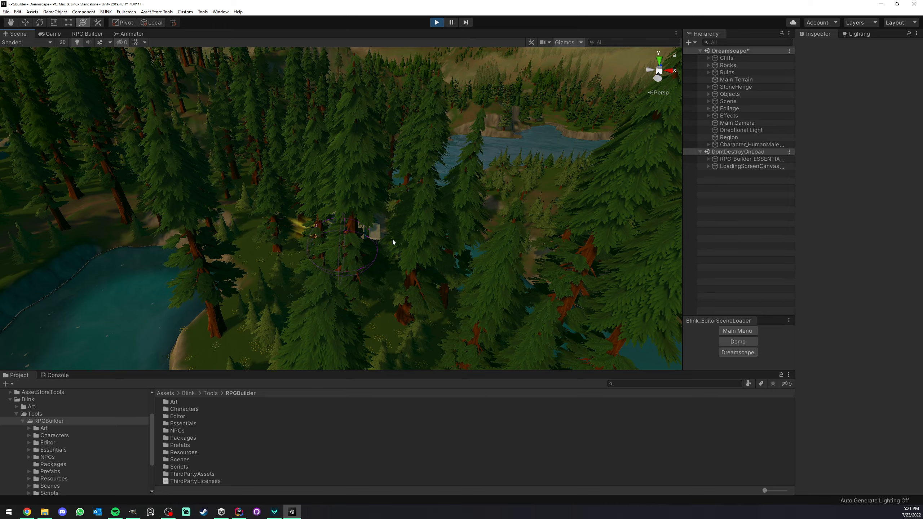
scroll(393, 240, "up", 6)
middle_click_drag(389, 246, 373, 209)
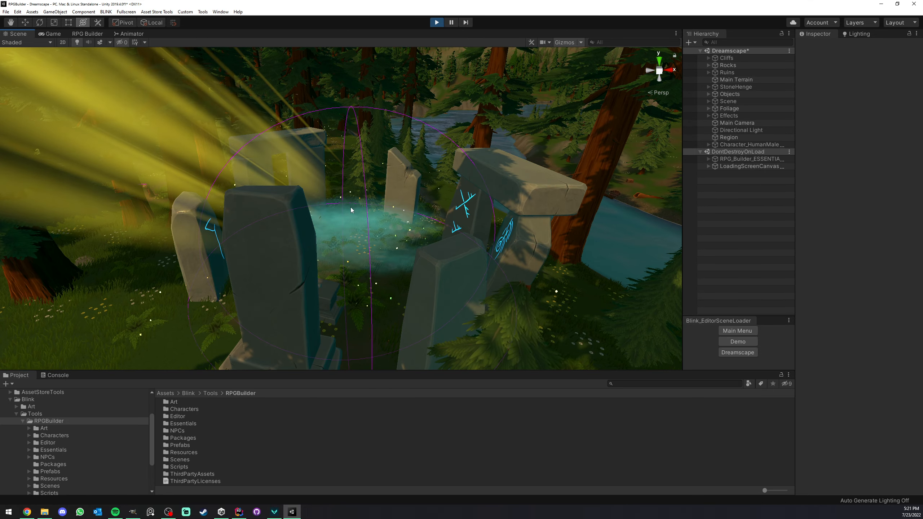
In the RitualSite_Enter game actions, change the Death action to Time with SetTimeScale at 0.2, and save
left_click(85, 33)
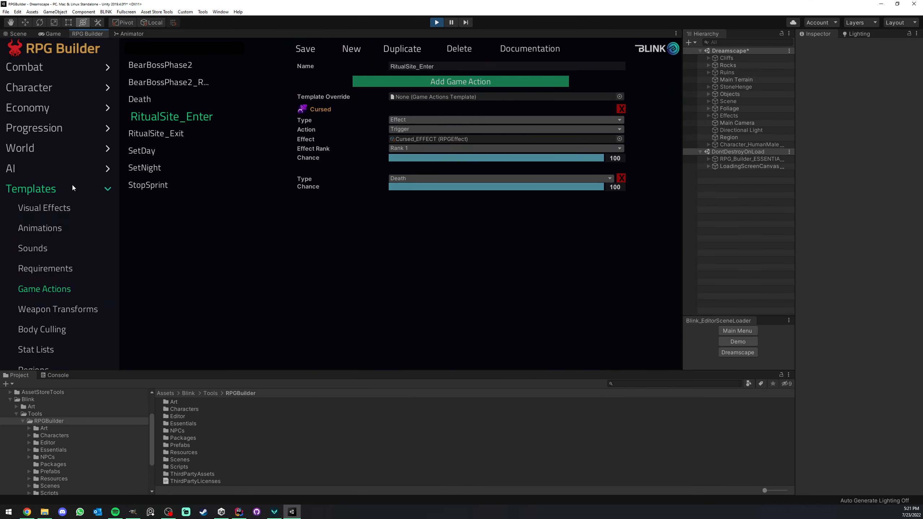
scroll(67, 256, "down", 3)
left_click(400, 178)
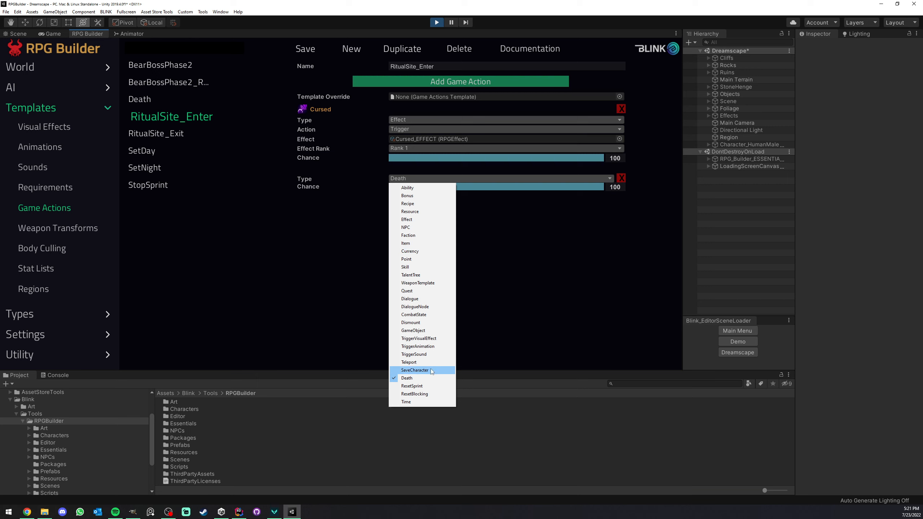
left_click(408, 401)
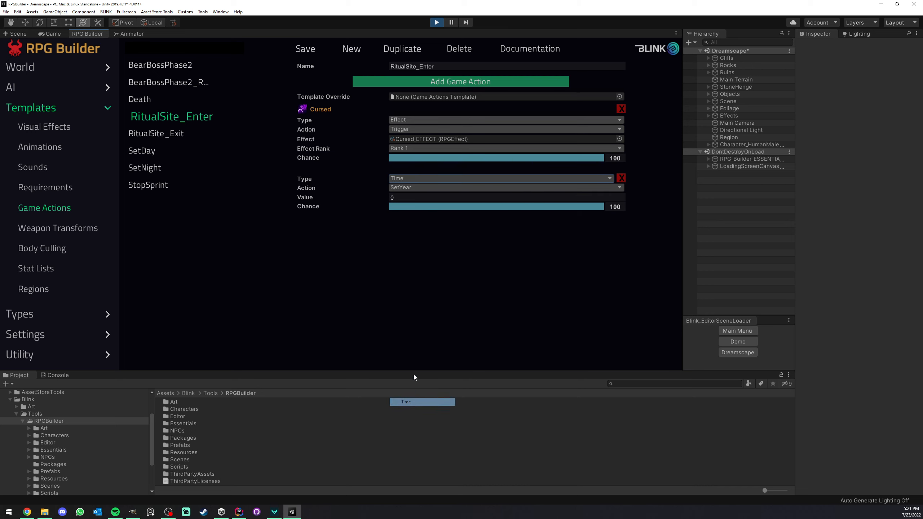
left_click(405, 187)
left_click(414, 260)
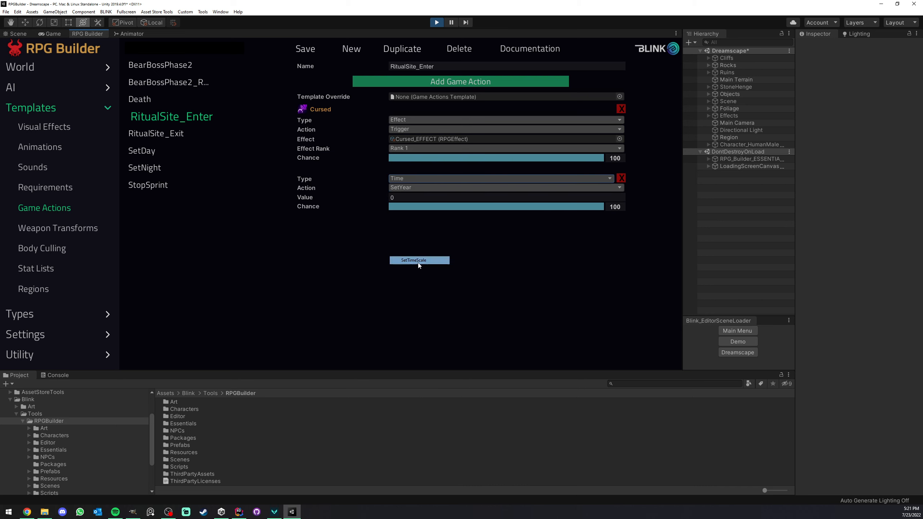
left_click(408, 196)
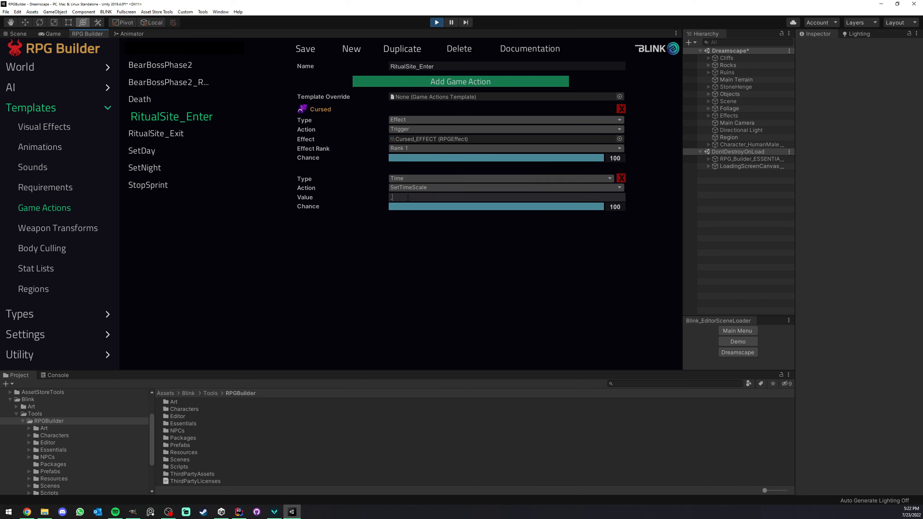
left_click(313, 57)
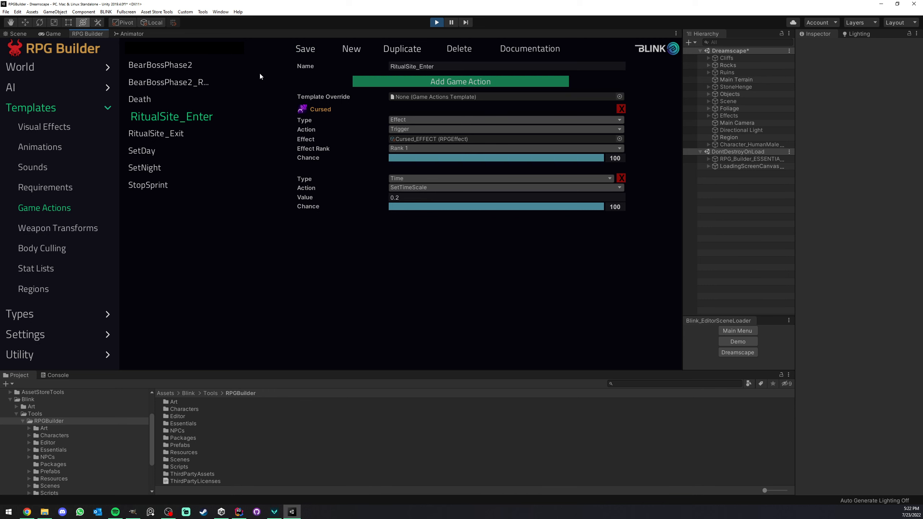
Briefly playtest in a maximized Game view by walking toward the stone circle, then restore the view size
left_click(54, 34)
right_click(54, 35)
left_click(77, 58)
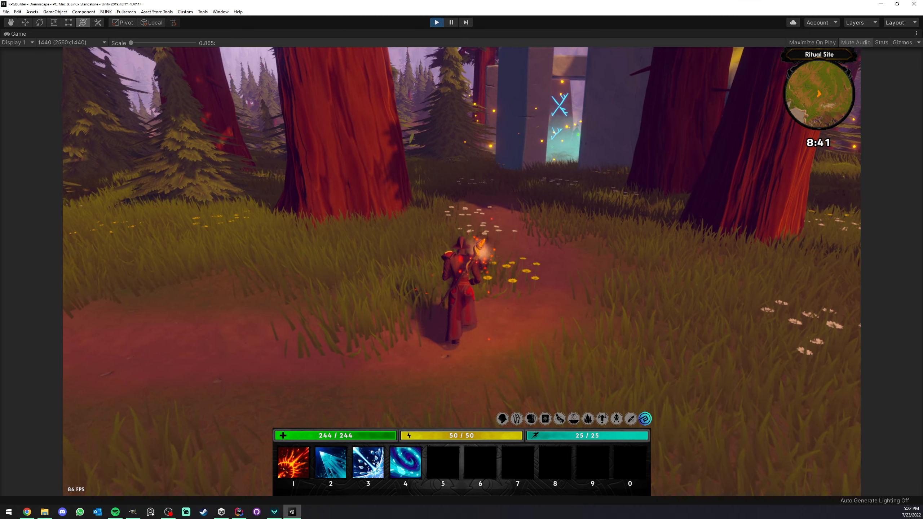
key("w")
right_click(40, 37)
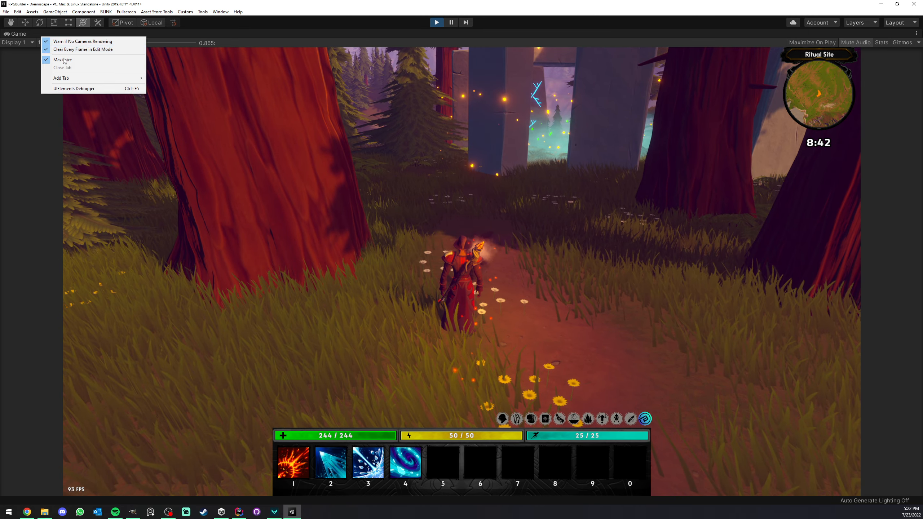
left_click(66, 59)
Add a Time game action with SetTimeScale at 1 to the RitualSite_Exit template, and save it
left_click(86, 34)
left_click(52, 195)
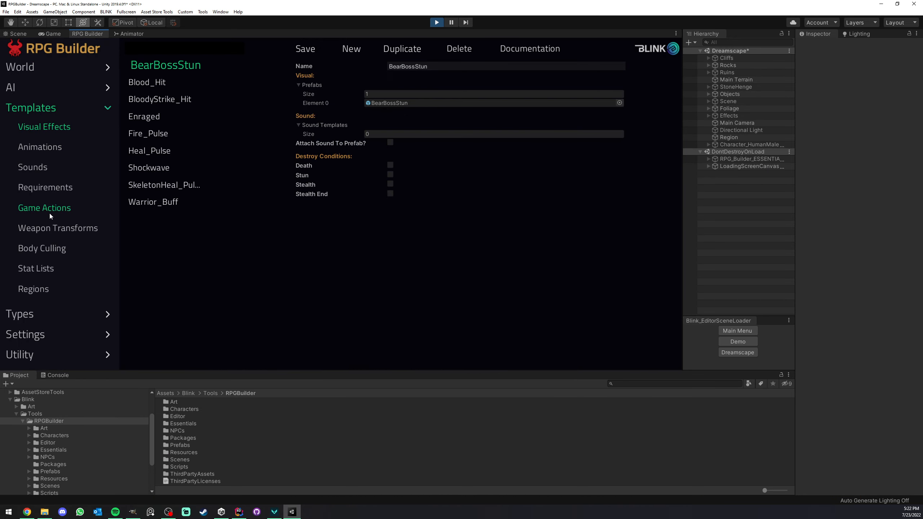
left_click(44, 208)
left_click(181, 133)
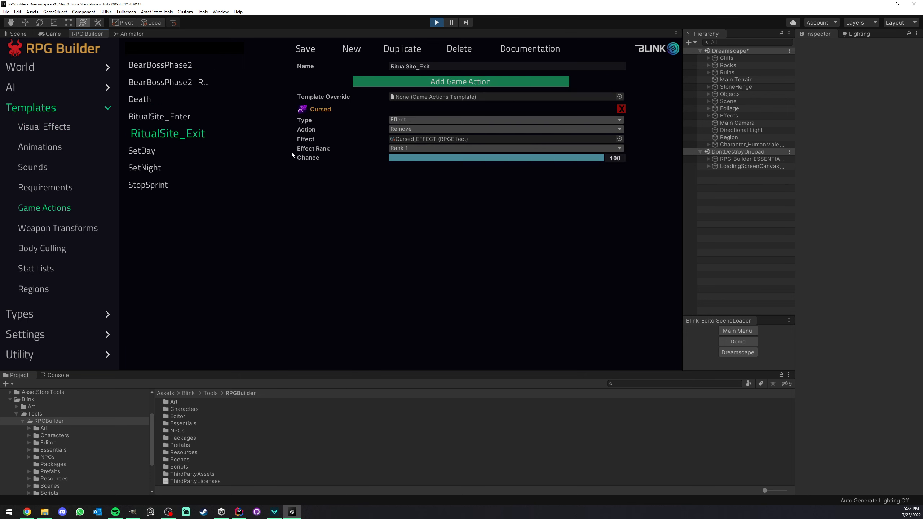
left_click(415, 82)
left_click(414, 189)
left_click(412, 412)
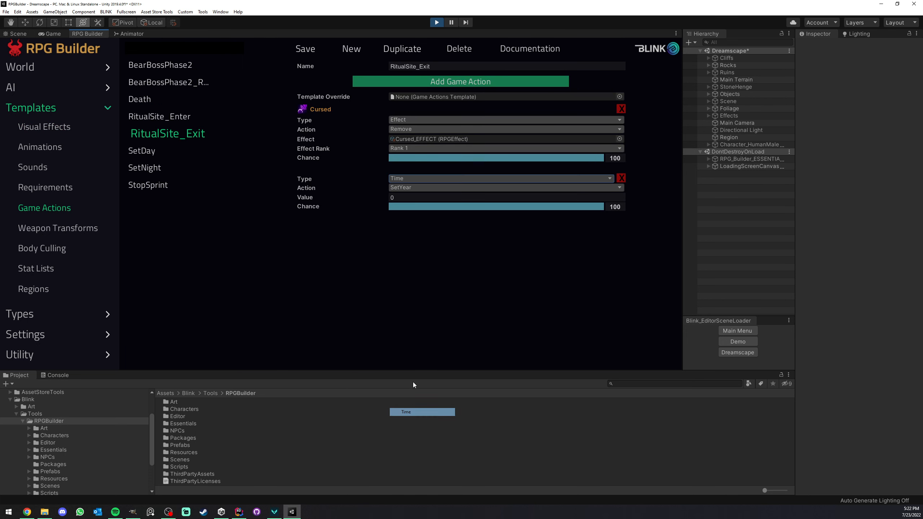
left_click(411, 188)
left_click(418, 261)
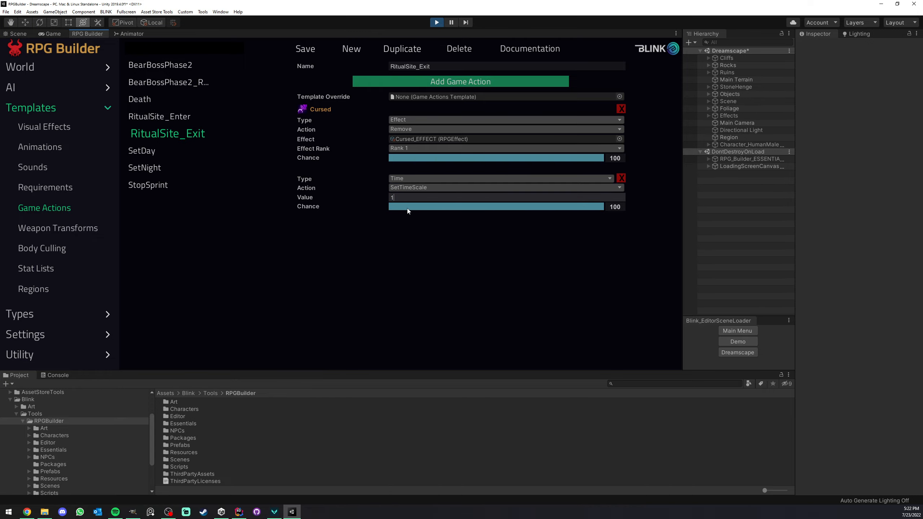
left_click(305, 48)
Maximize the Game view and walk the character along the path into the stone circle to test the enter actions
left_click(53, 34)
right_click(57, 32)
left_click(70, 56)
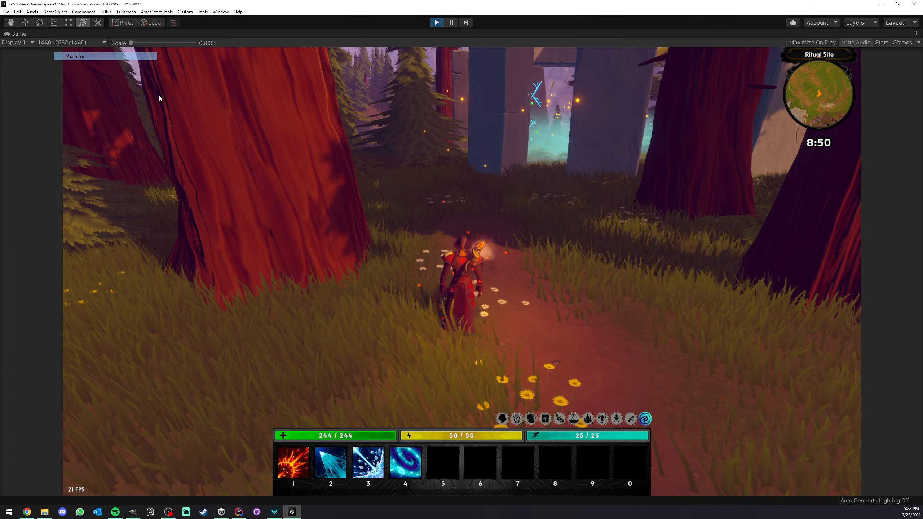
key("w")
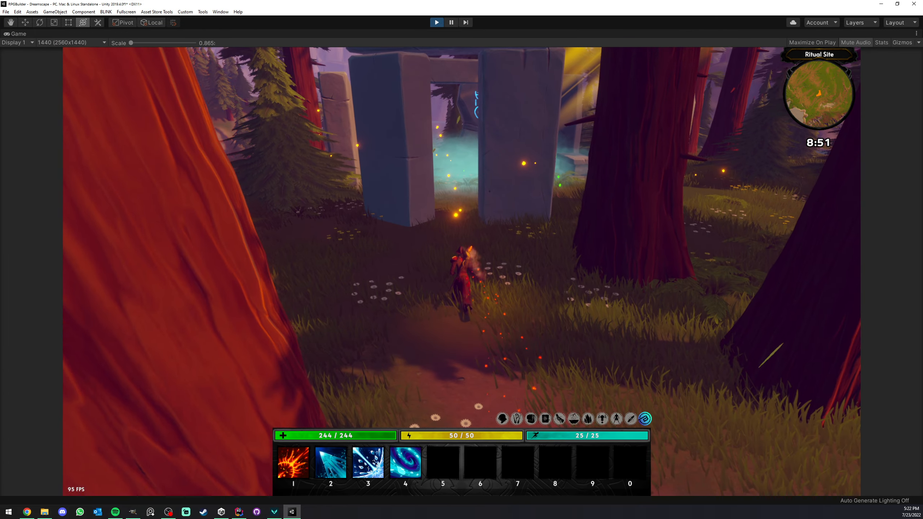
key("w")
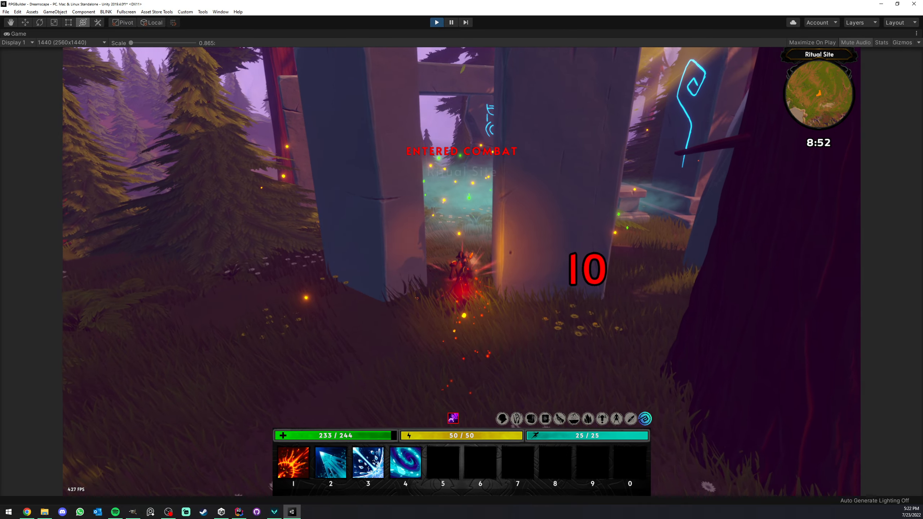
key("w")
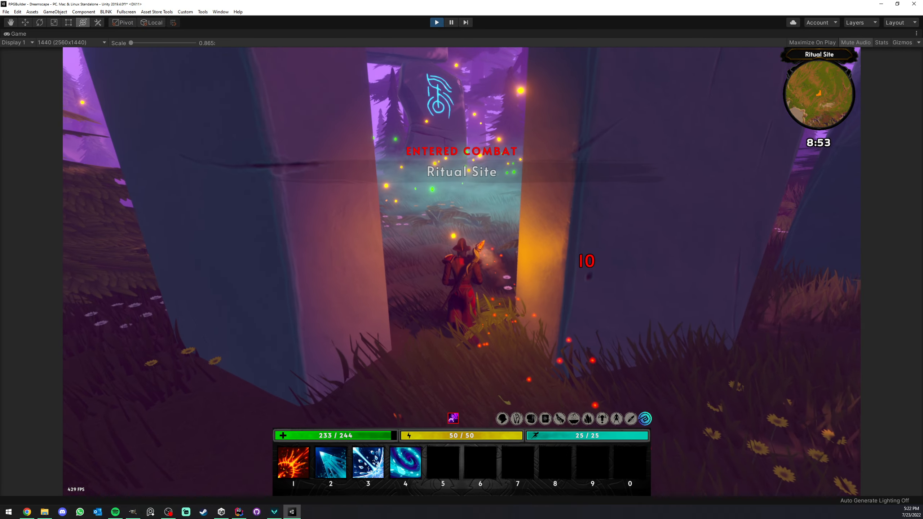
key("w")
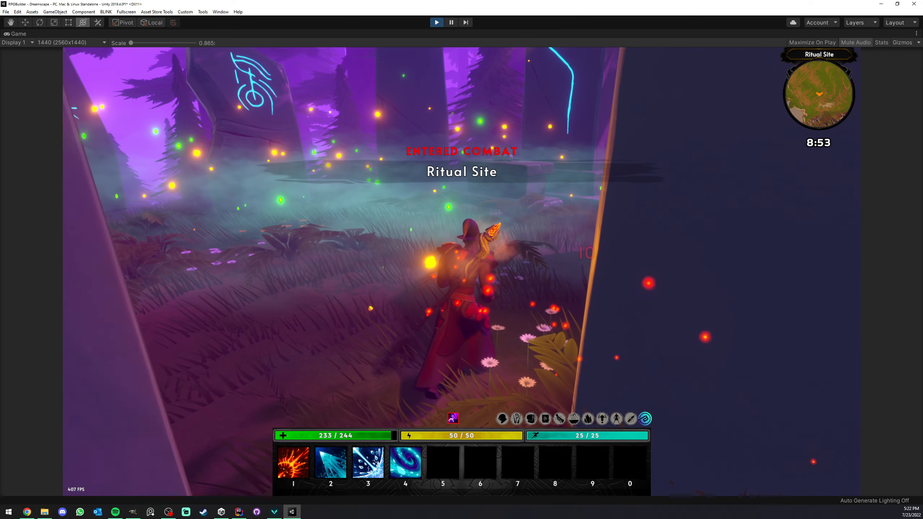
key("w")
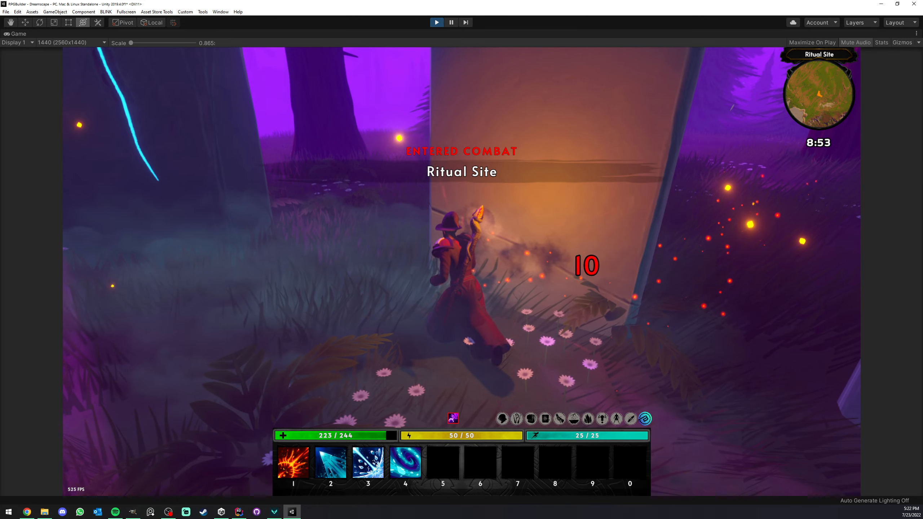
Walk the character out of the stone circle to test the exit actions, return to the path, and restore the Game view size
key("w")
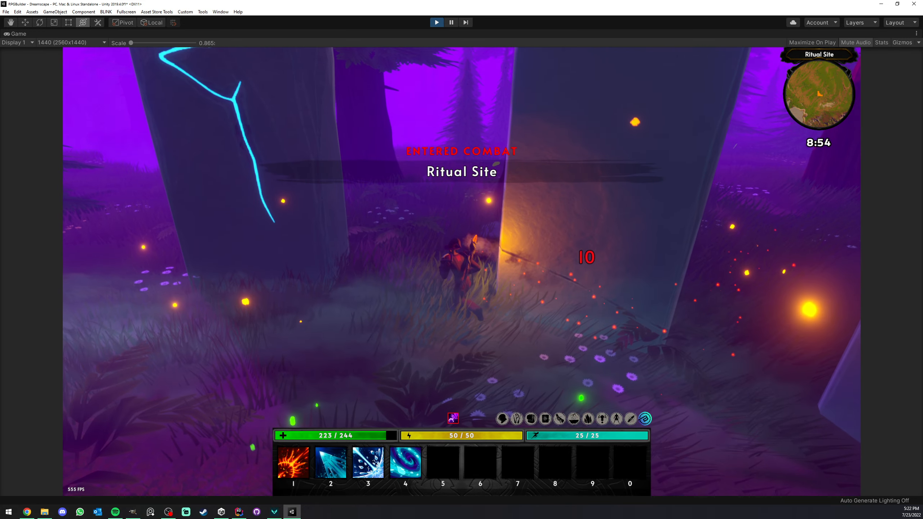
key("w")
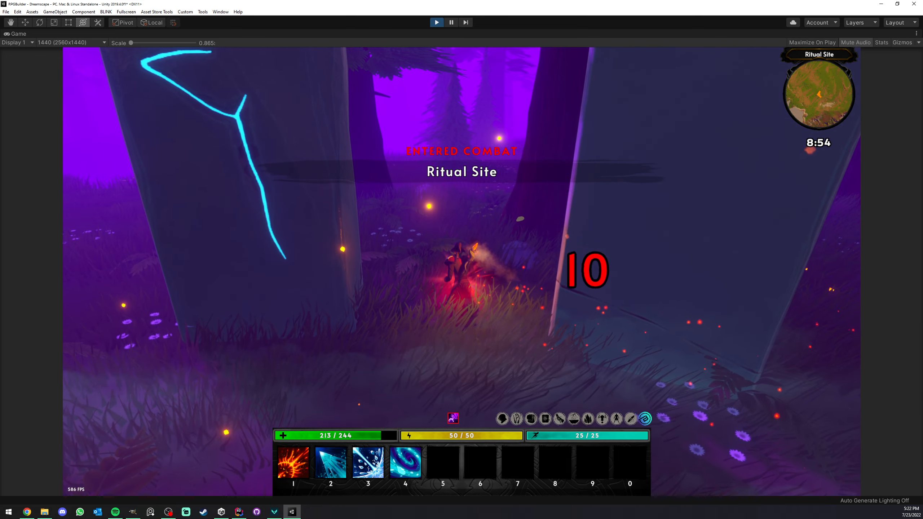
key("w")
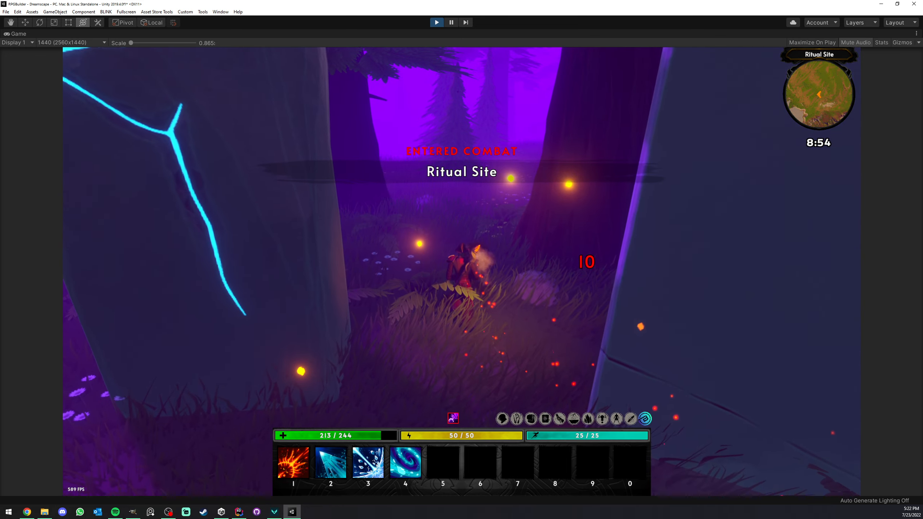
key("w")
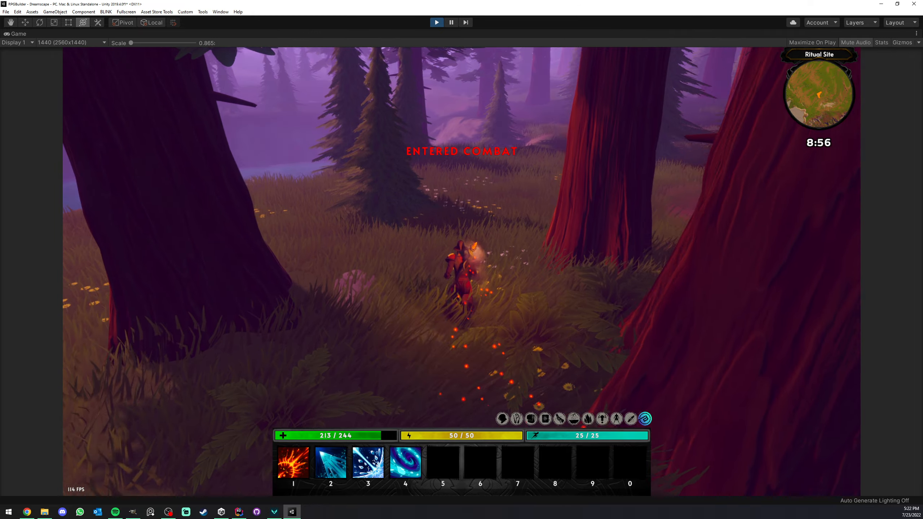
key("w")
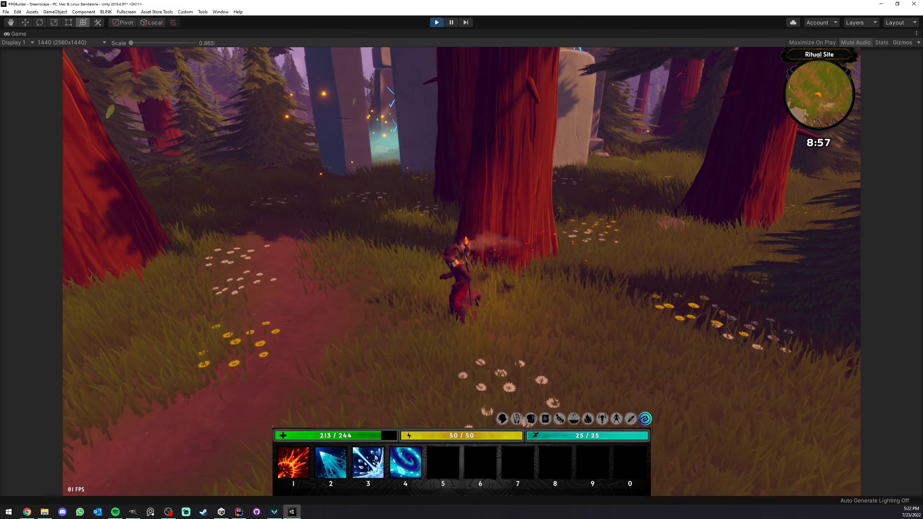
key("w")
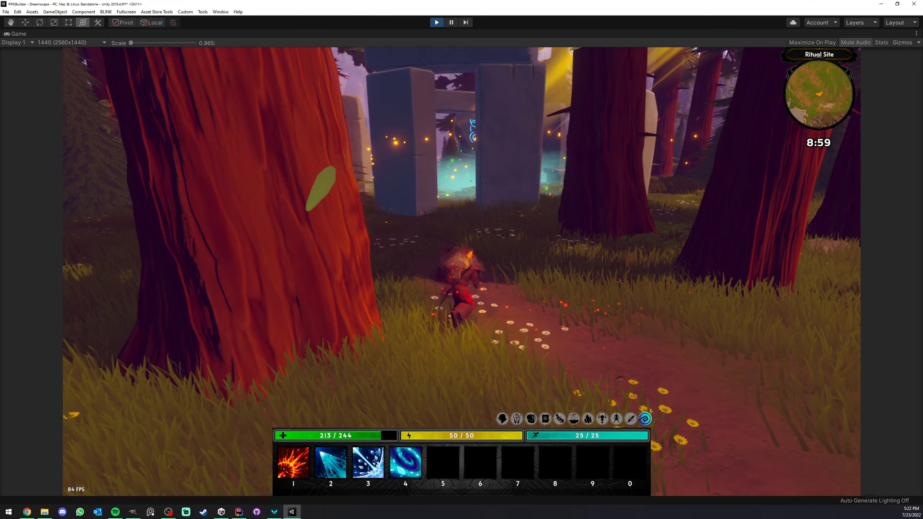
key("s")
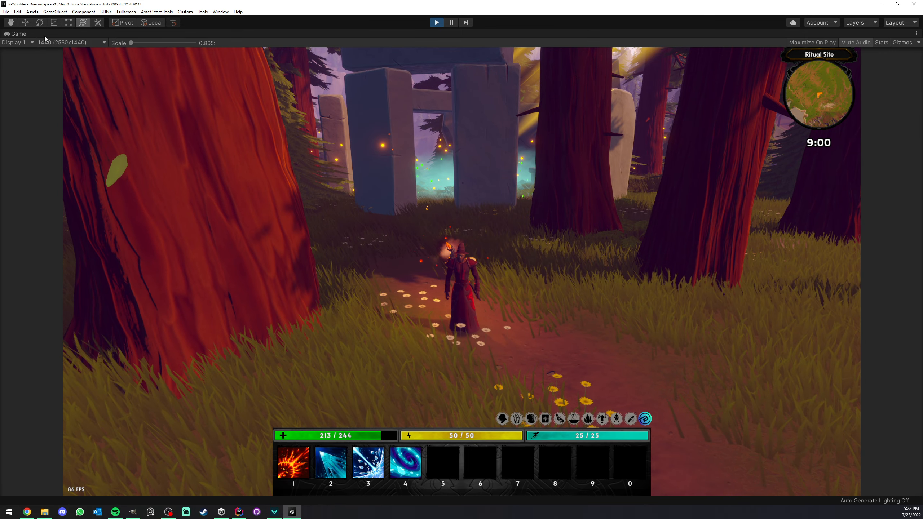
right_click(44, 36)
left_click(82, 58)
Review the available game action types for the Cursed action in the RitualSite_Enter template, keeping Effect as the type
left_click(87, 34)
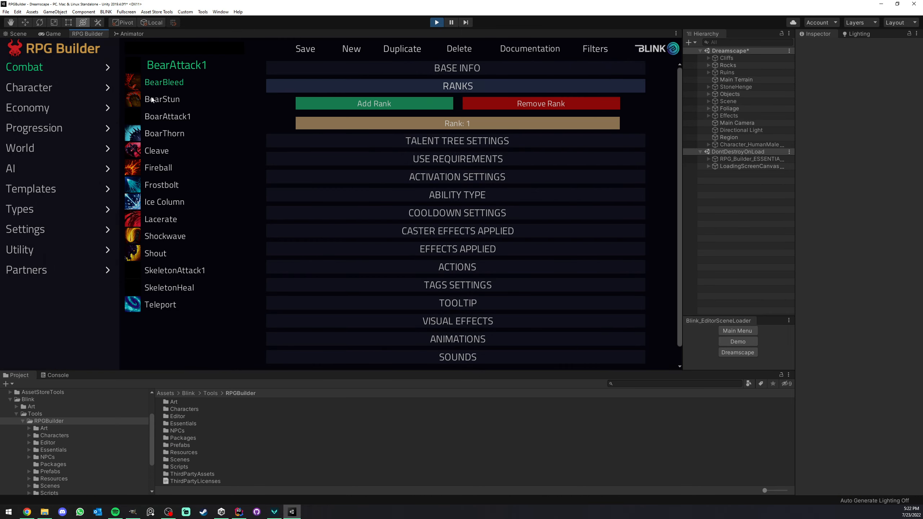
left_click(45, 186)
left_click(49, 236)
left_click(200, 117)
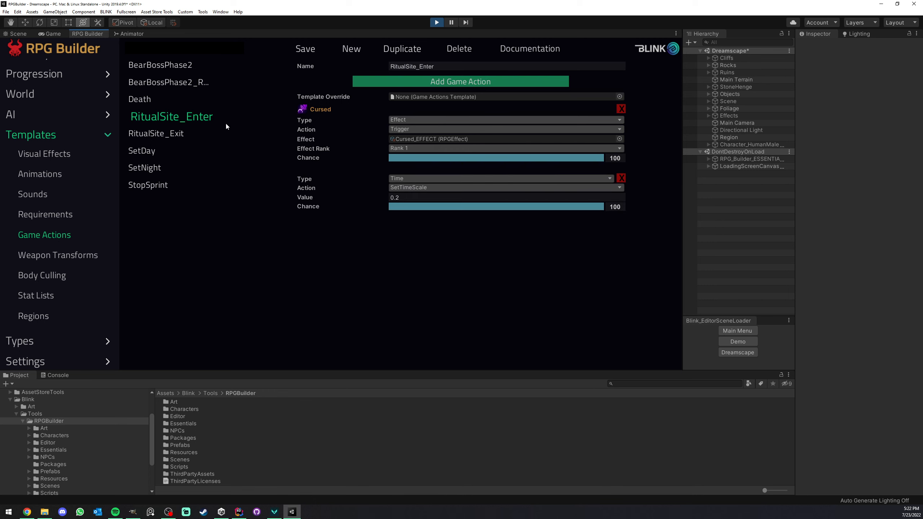
left_click(409, 120)
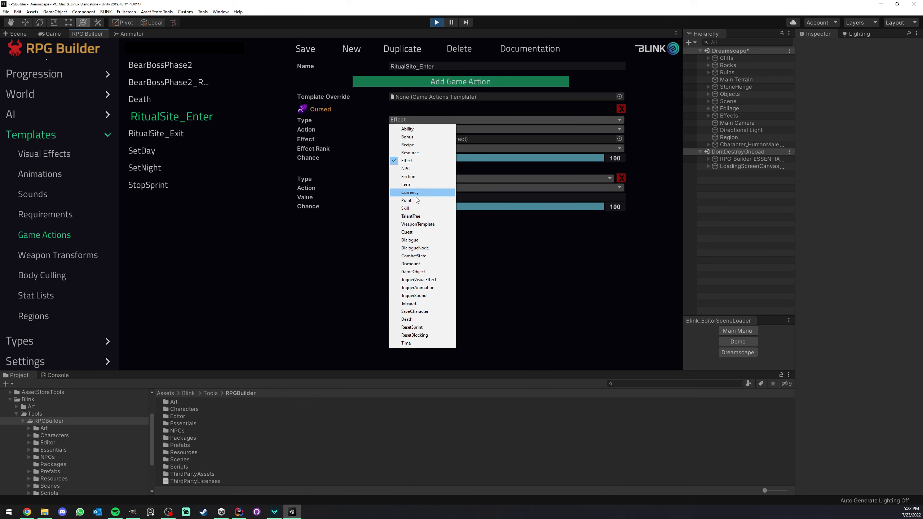
left_click(353, 217)
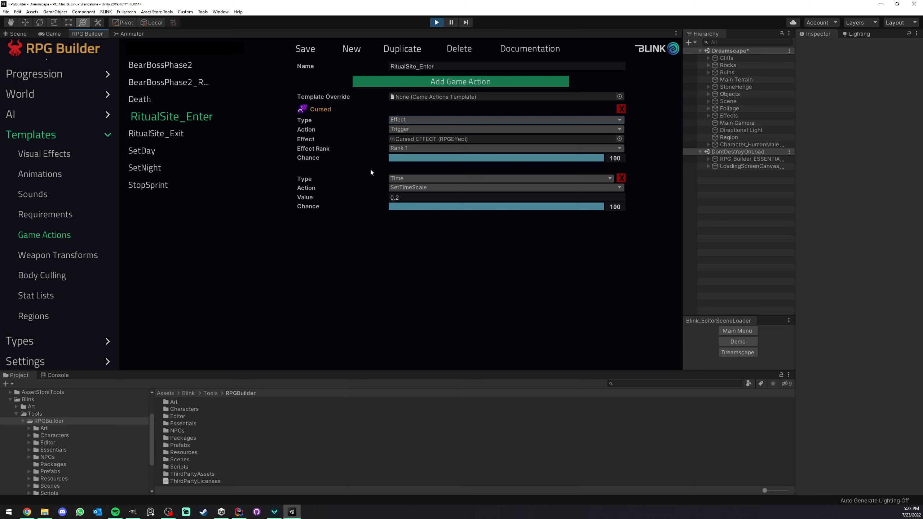
Examine the spherical region around the stone circle from above in the Scene view
scroll(43, 161, "up", 3)
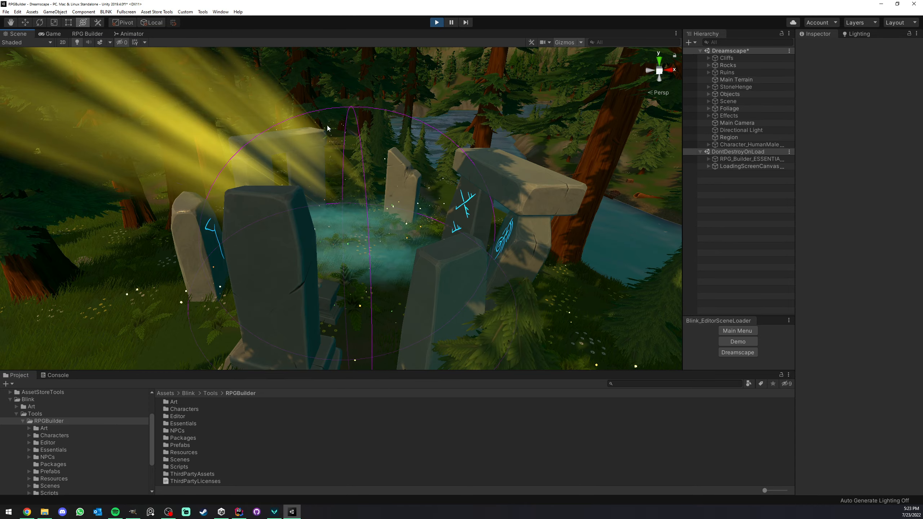
scroll(328, 138, "down", 10)
left_click_drag(328, 155, 362, 207, "alt")
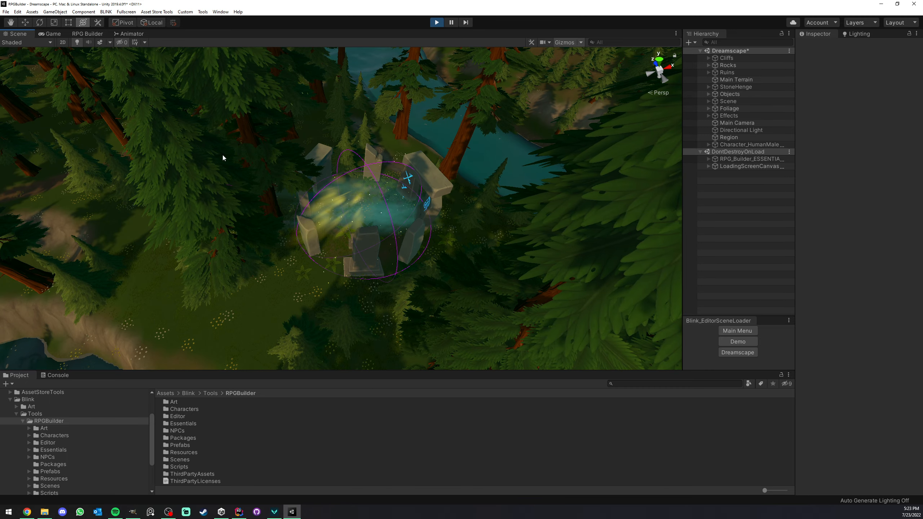
Playtest the Ritual Site region in the Game view by walking to the stone circle and back out into the forest
left_click(52, 33)
key("w")
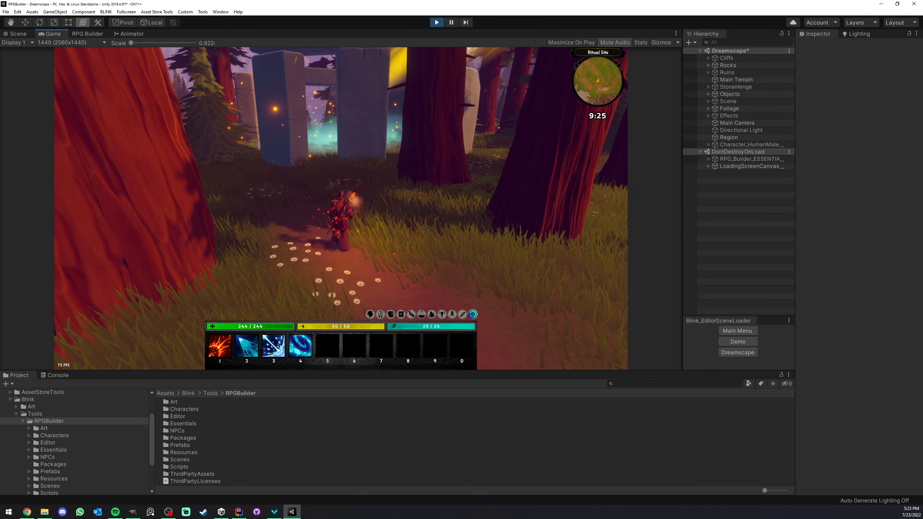
key("w")
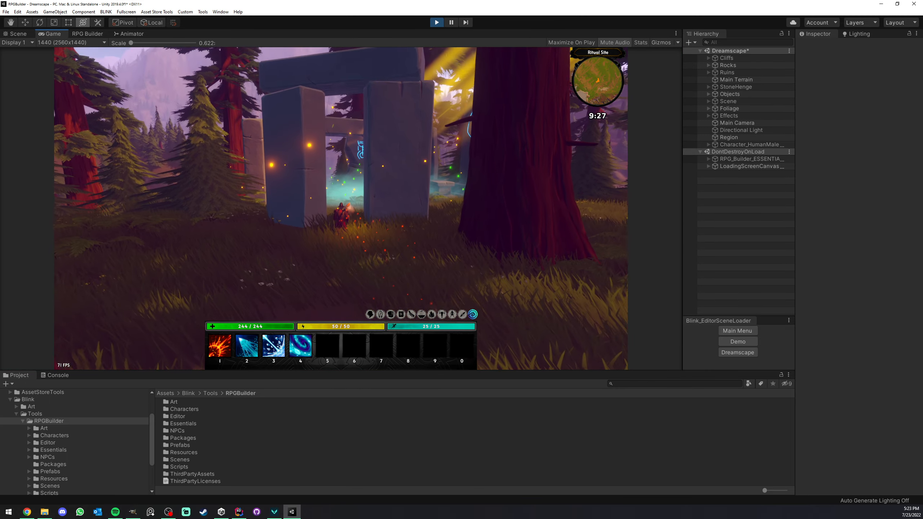
key("w")
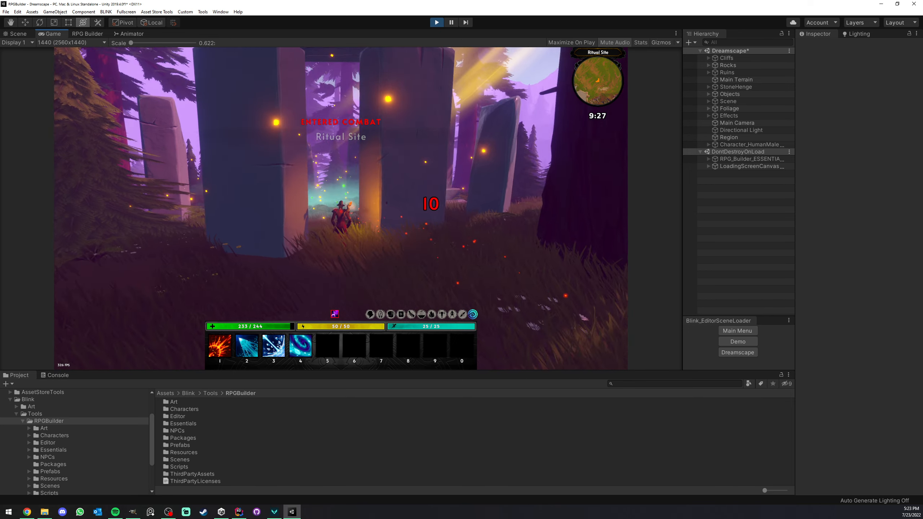
key("d")
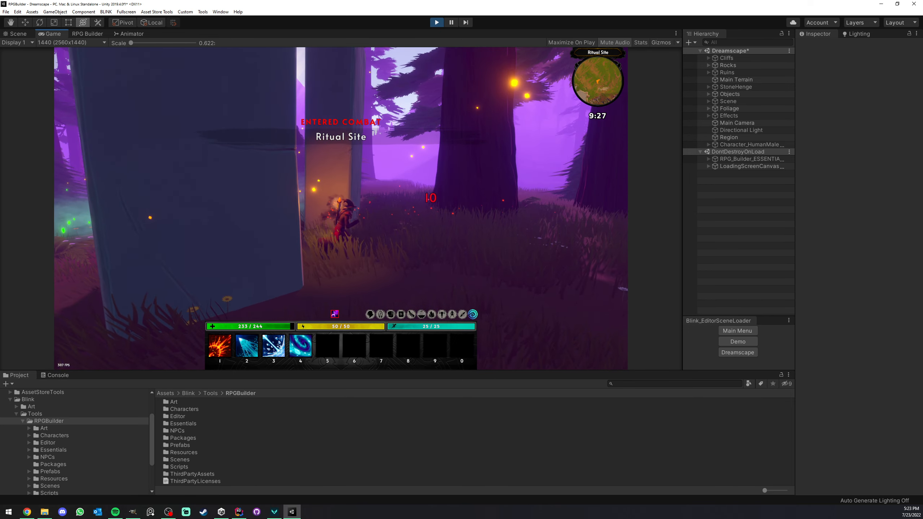
key("w")
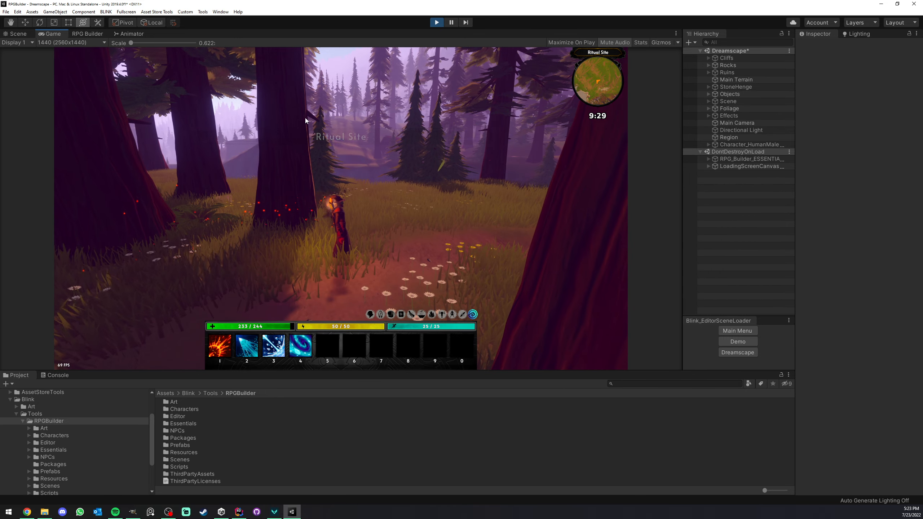
Look over the forest and lake surrounding the stone circle in the Scene view
left_click(95, 33)
left_click(18, 34)
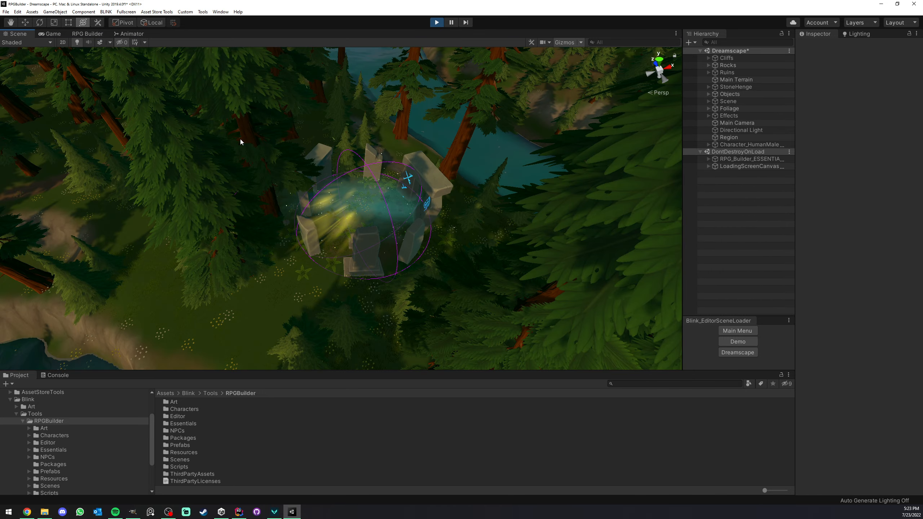
mouse_move(342, 136)
right_mouse_down()
mouse_move(376, 97)
mouse_move(347, 122)
right_mouse_up()
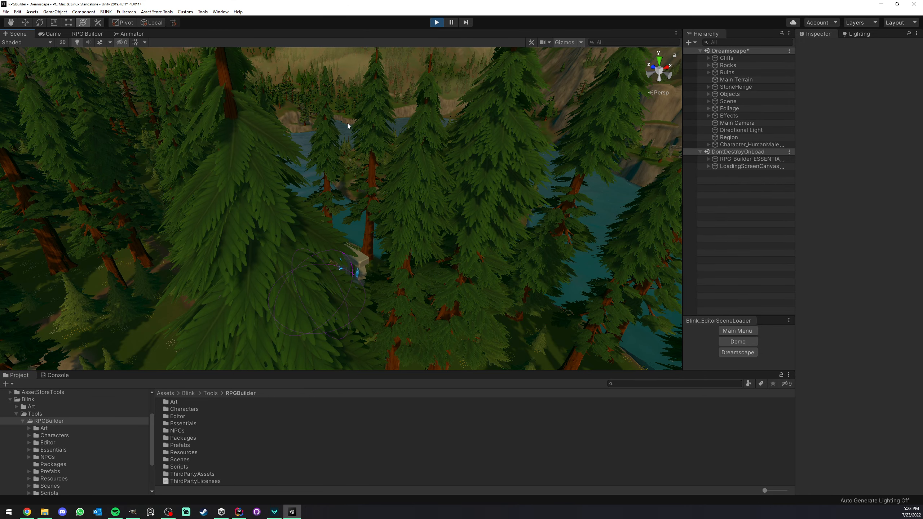
Compare the settings of the Ritual Site and Dreamscape region templates in RPG Builder
left_click(85, 34)
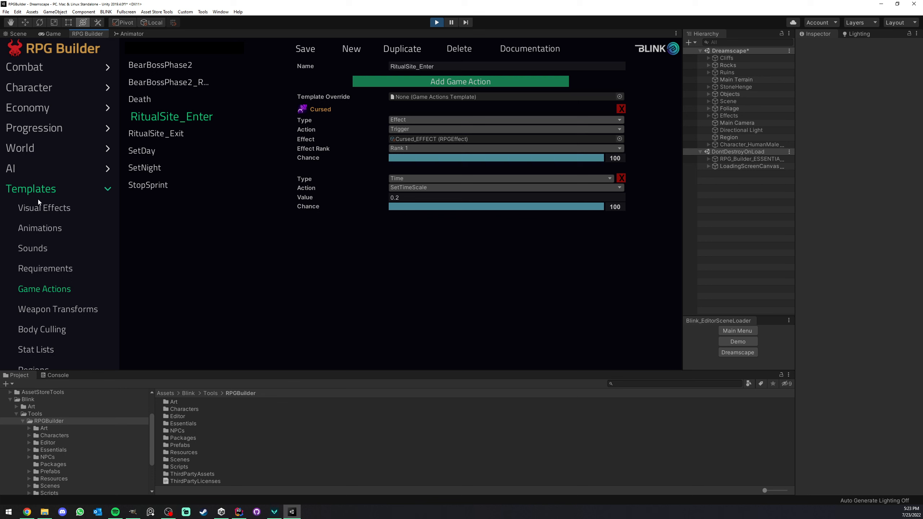
scroll(37, 199, "down", 3)
left_click(31, 290)
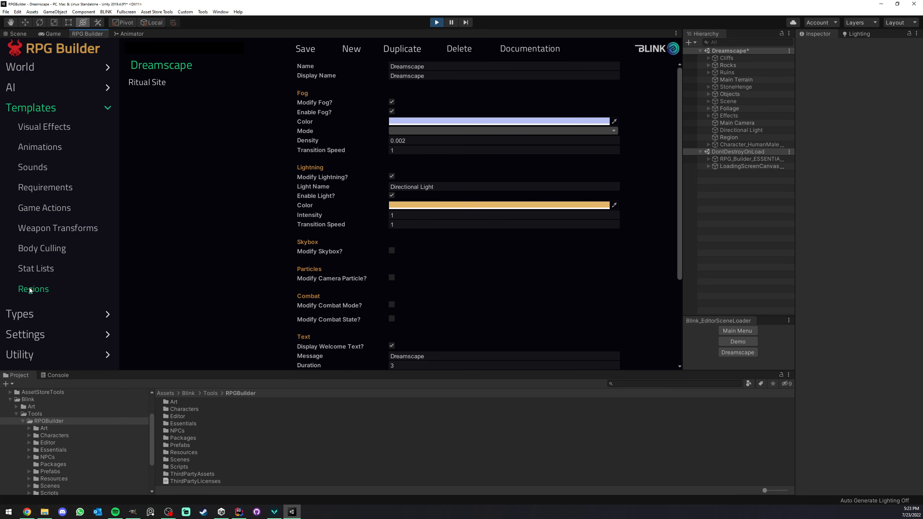
left_click(159, 82)
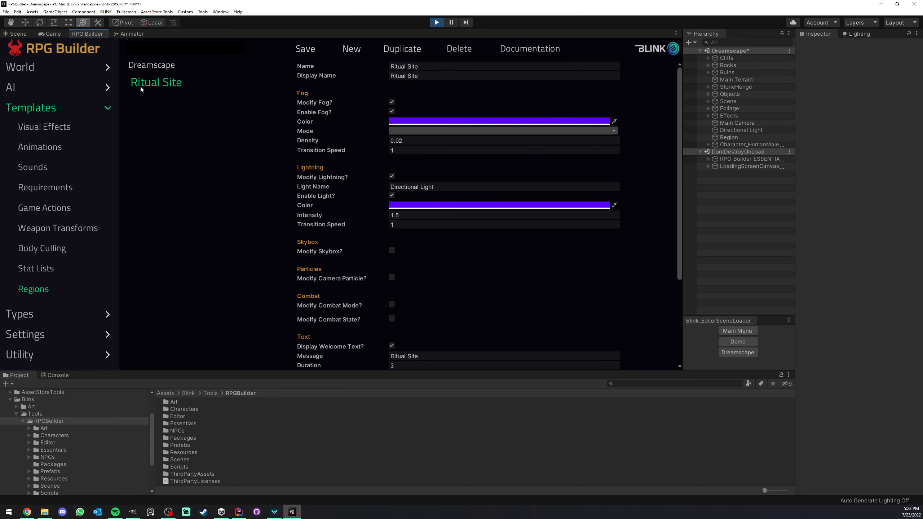
left_click(153, 66)
Survey the wider Dreamscape area in the Scene view, and return to the Dreamscape region template
left_click(18, 34)
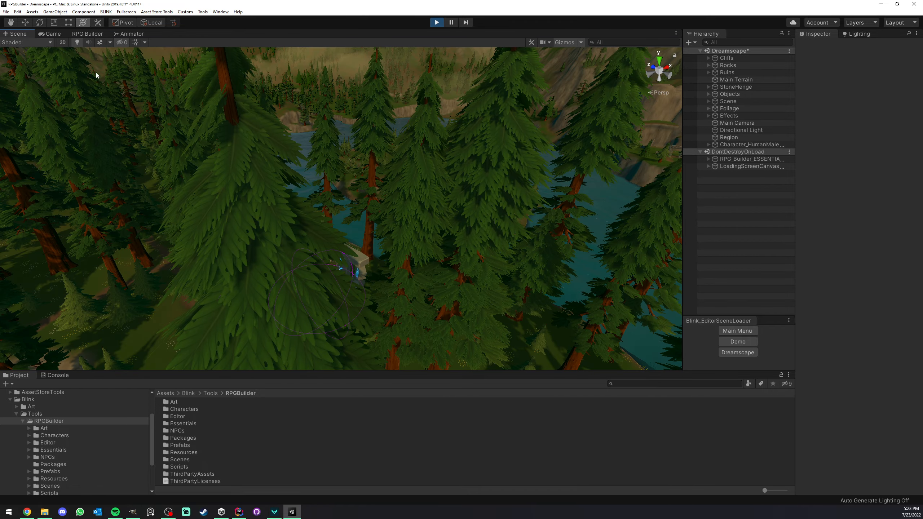
scroll(294, 100, "down", 8)
right_click_drag(294, 101, 441, 149)
left_click(89, 34)
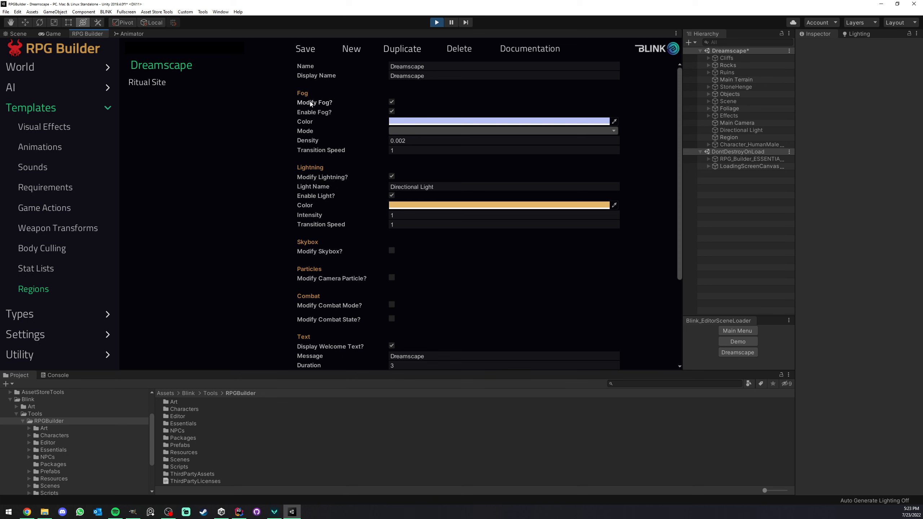
Compare the Dreamscape region template's light and fog settings with the scene's Directional Light and lighting settings
left_click(739, 129)
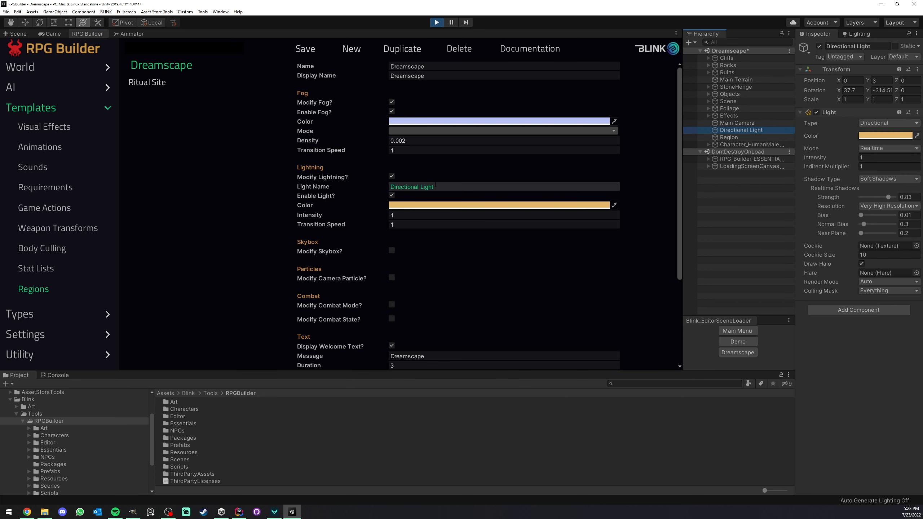
left_click(859, 34)
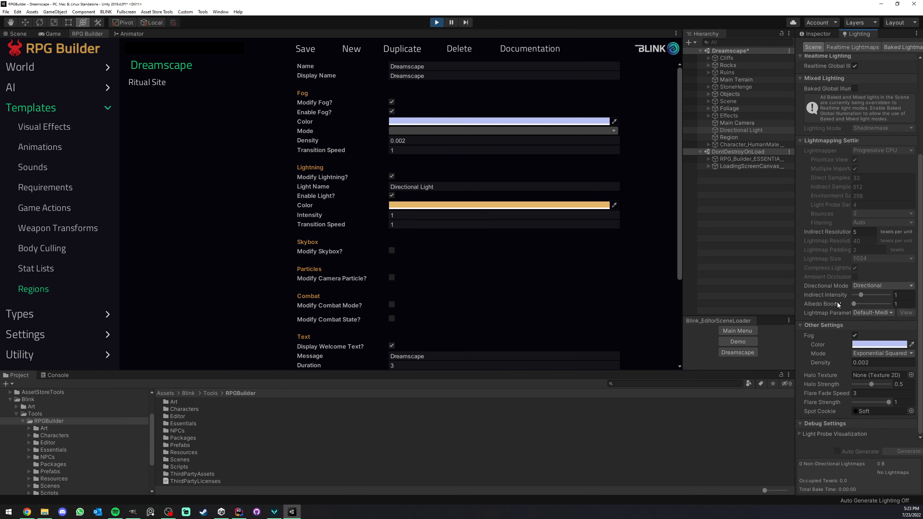
scroll(863, 345, "up", 3)
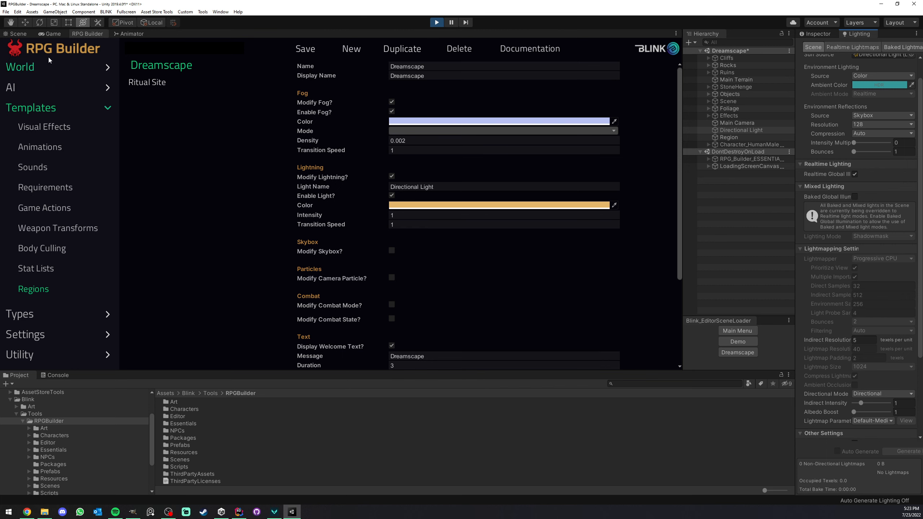
Look over the lake, island and surrounding mountains of the Dreamscape terrain in the Scene view
left_click(24, 33)
left_click(745, 189)
right_click_drag(367, 133, 198, 94)
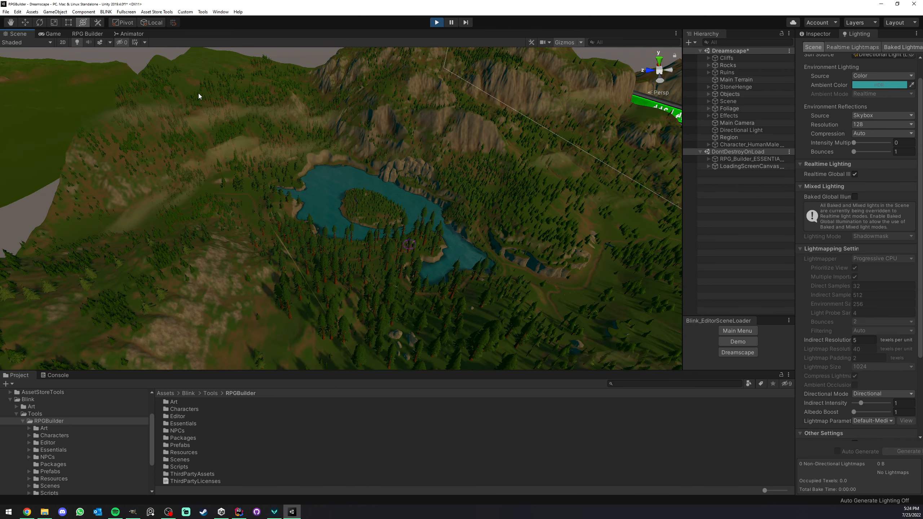
right_click_drag(316, 198, 183, 104)
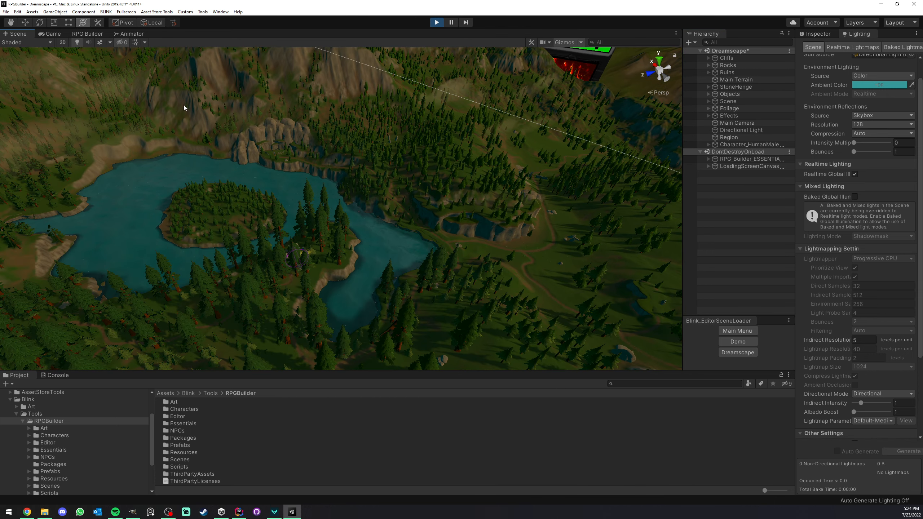
Open the Dreamscape entry among RPG Builder's game scenes to view its settings
left_click(82, 33)
scroll(29, 134, "up", 3)
left_click(25, 145)
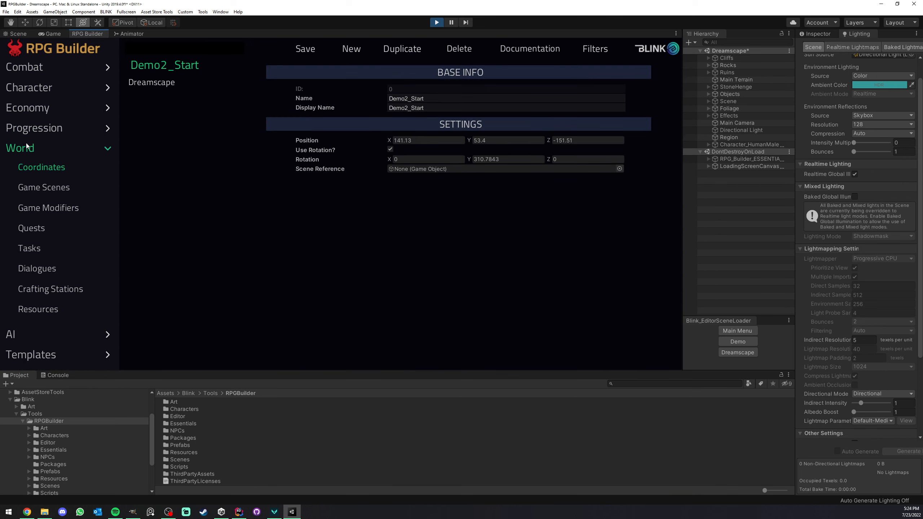
left_click(38, 190)
left_click(164, 84)
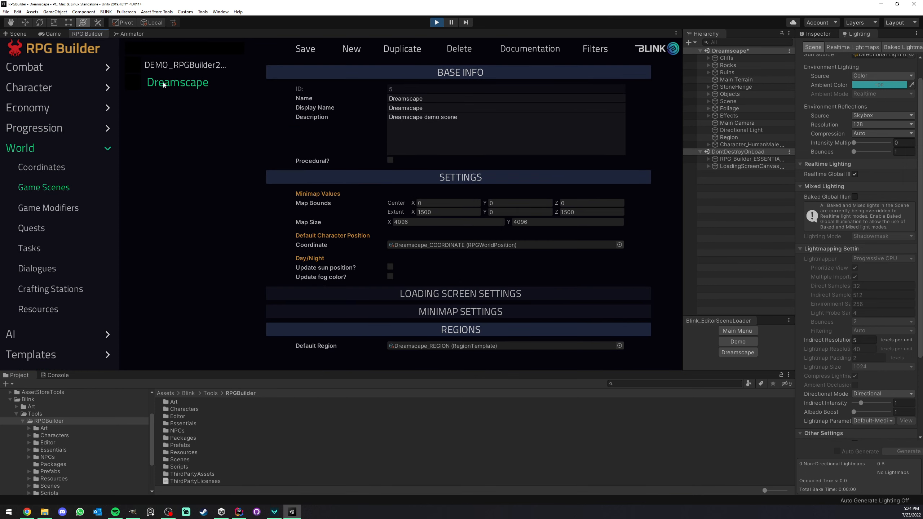
Check which region templates can be assigned as the Dreamscape game scene's default region, keeping Dreamscape_REGION
left_click(18, 34)
left_click(87, 34)
left_click(620, 346)
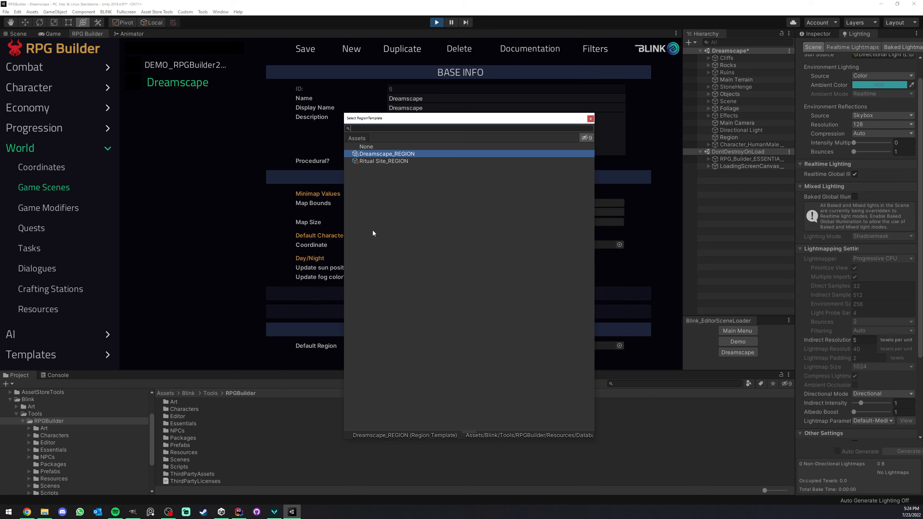
double_click(510, 242)
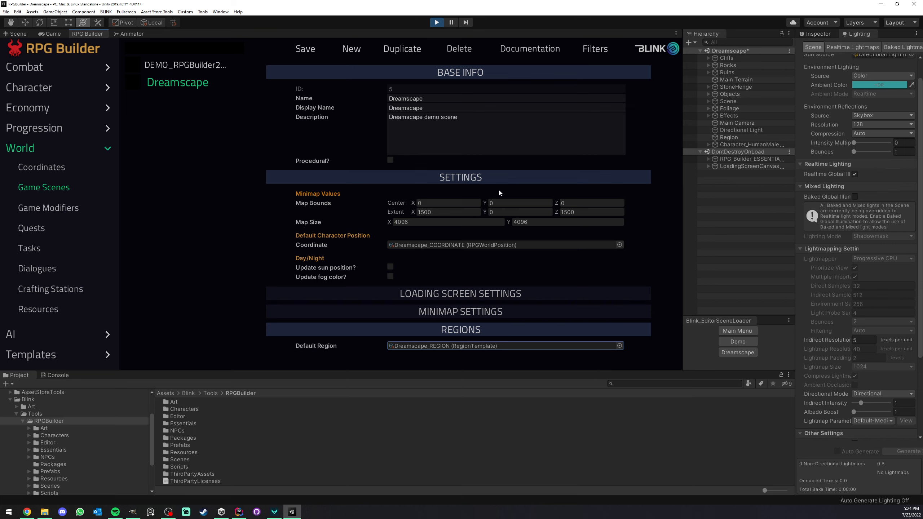
Return to the running game and turn the character's camera toward the stone circle
left_click(51, 33)
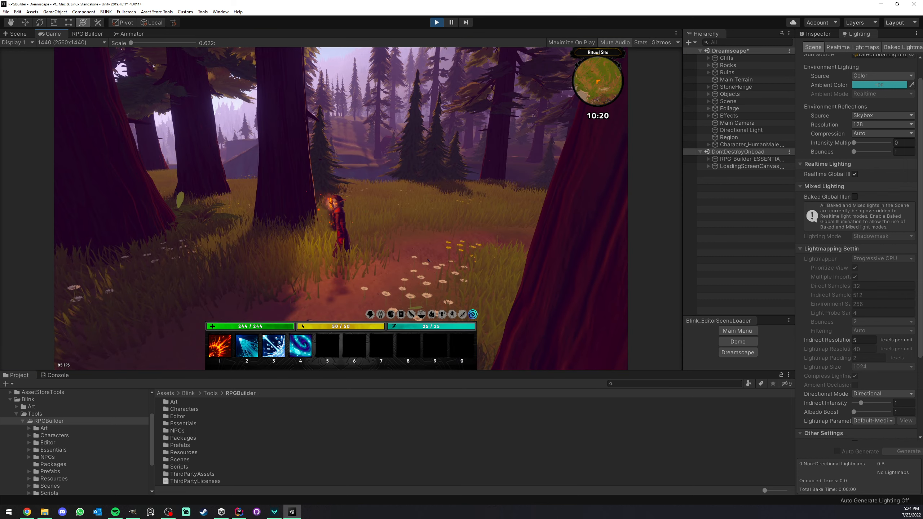
right_click_drag(340, 208, 340, 208)
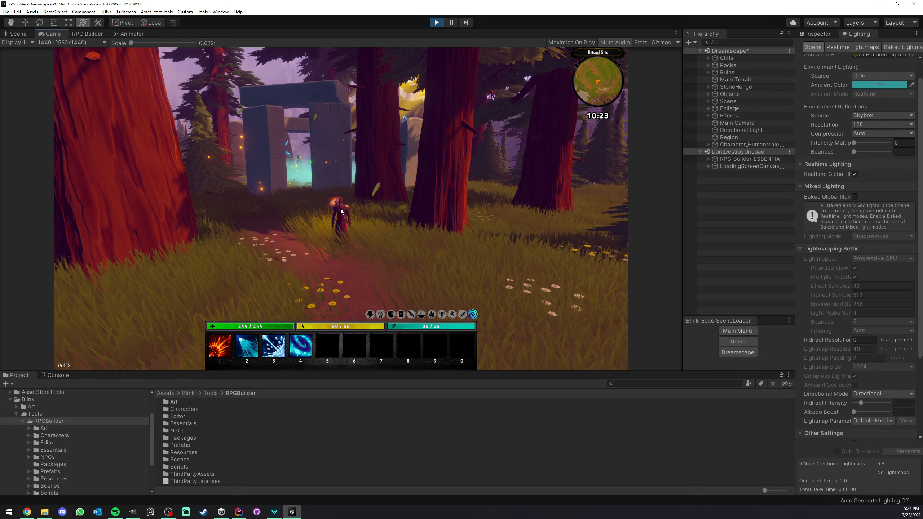